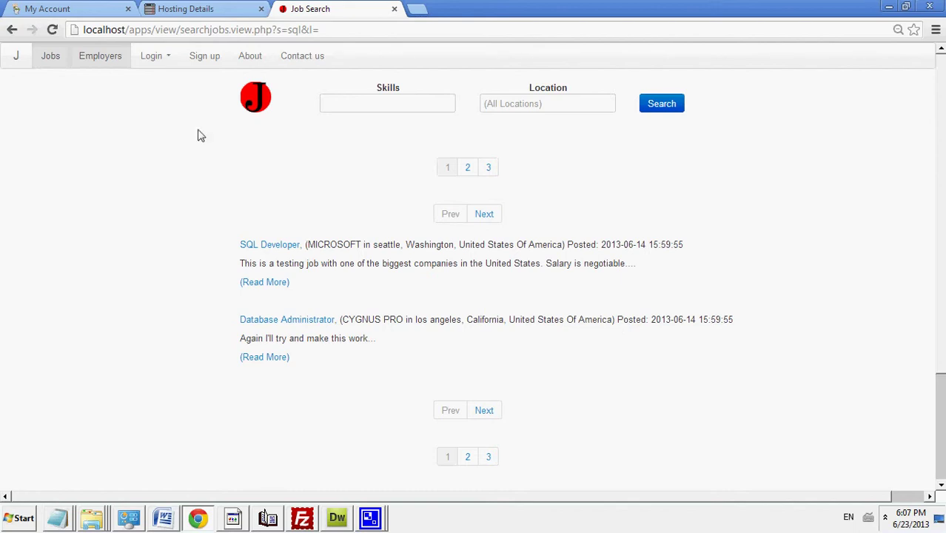
Step: Search jobs for the skills 'sql qa', then close the QA Position profile
click(387, 104)
text(sql)
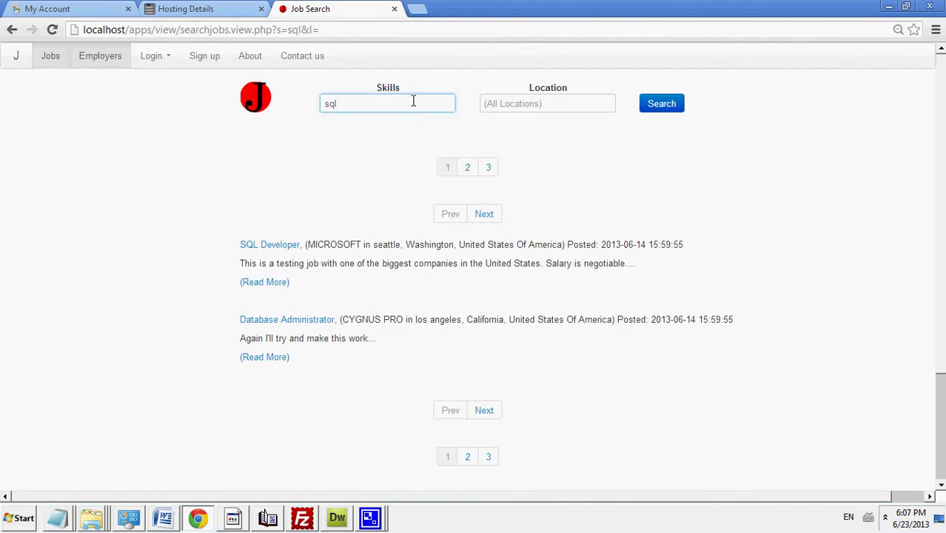
text( qa)
click(663, 105)
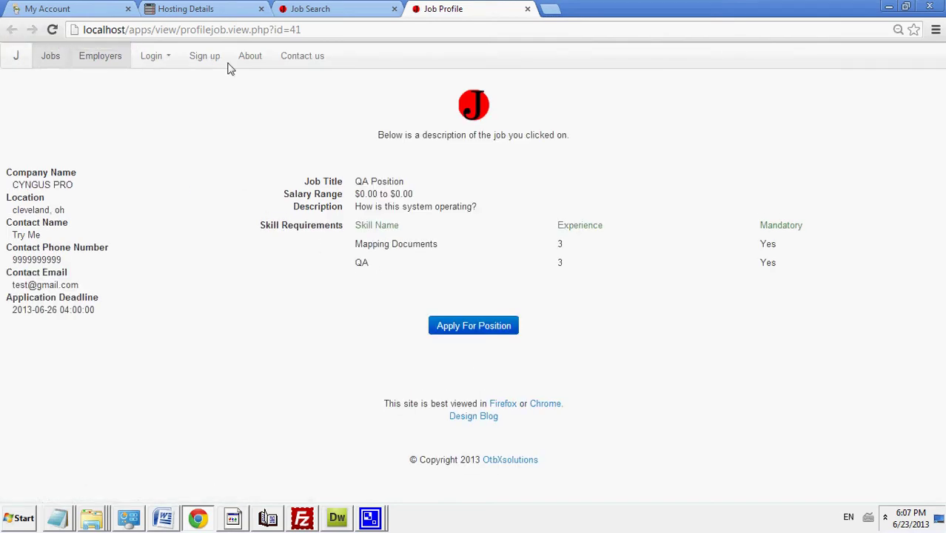
click(333, 8)
click(527, 9)
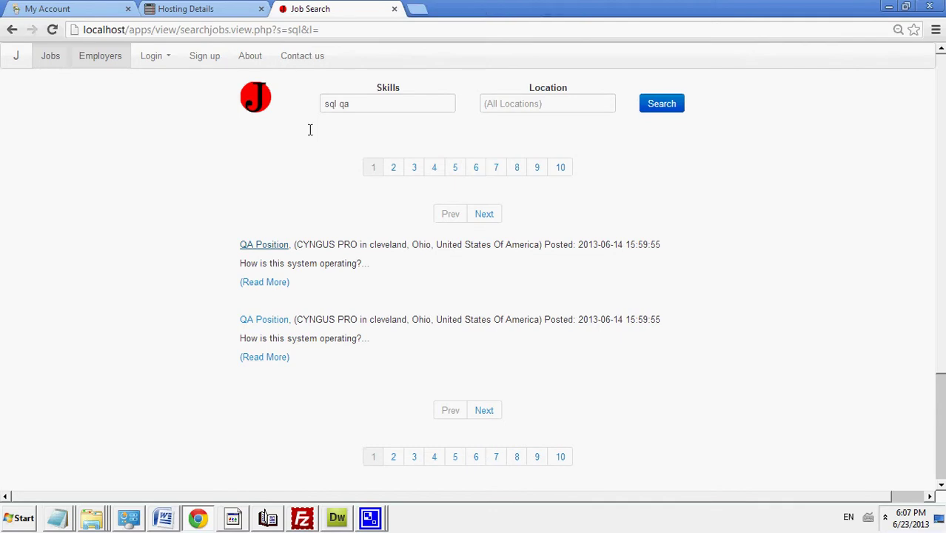
Step: Narrow the skills search to 'sql' and open the SQL Developer job profile
double_click(334, 105)
key(BackSpace)
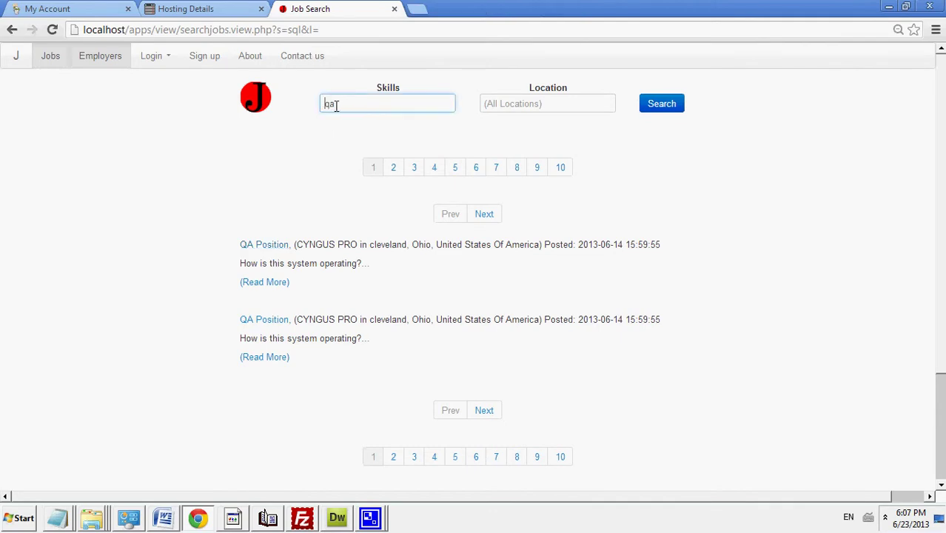
double_click(378, 106)
text(sql)
click(652, 108)
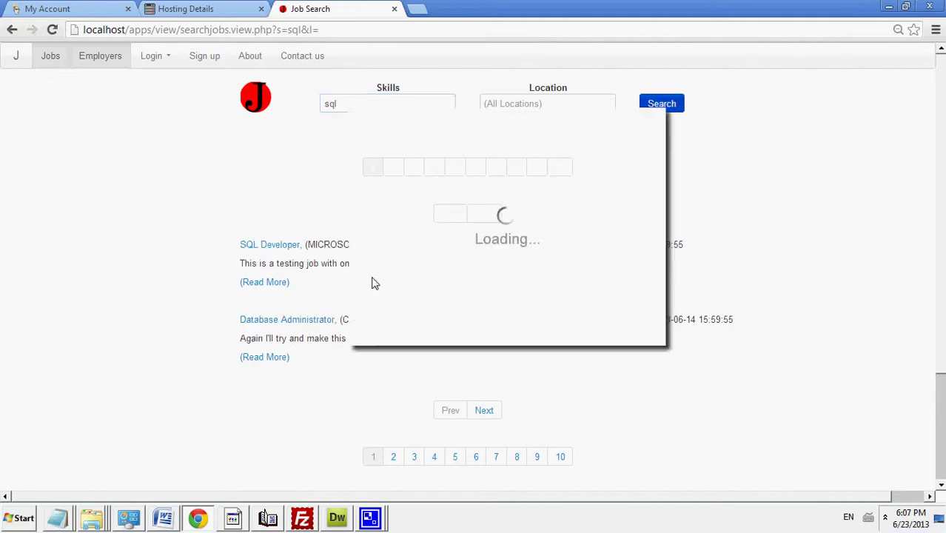
click(287, 247)
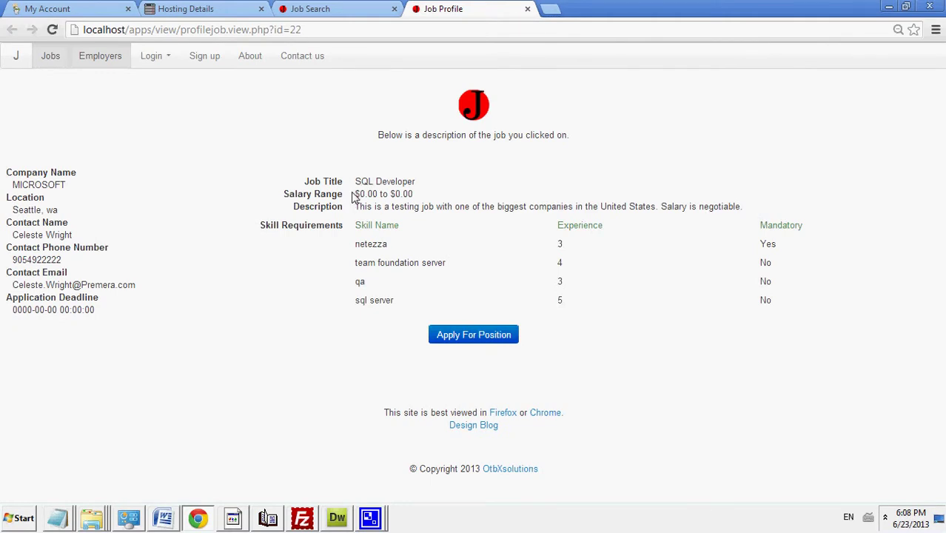
Step: Highlight the SQL Developer job's $0.00 to $0.00 salary range
mouse_move(355, 194)
mouse_down()
mouse_move(440, 198)
mouse_move(356, 188)
mouse_up()
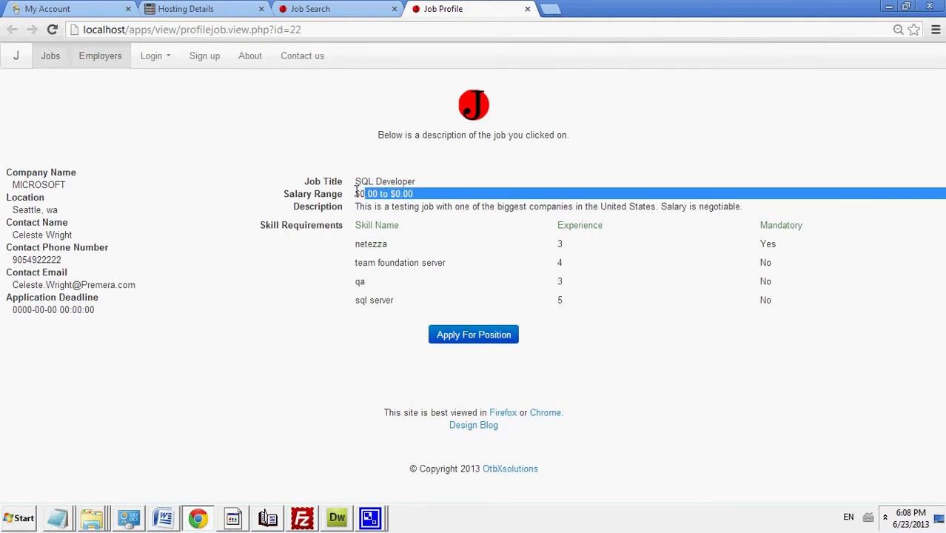
click(288, 193)
mouse_move(288, 193)
mouse_down()
mouse_move(423, 193)
mouse_move(283, 188)
mouse_up()
click(245, 175)
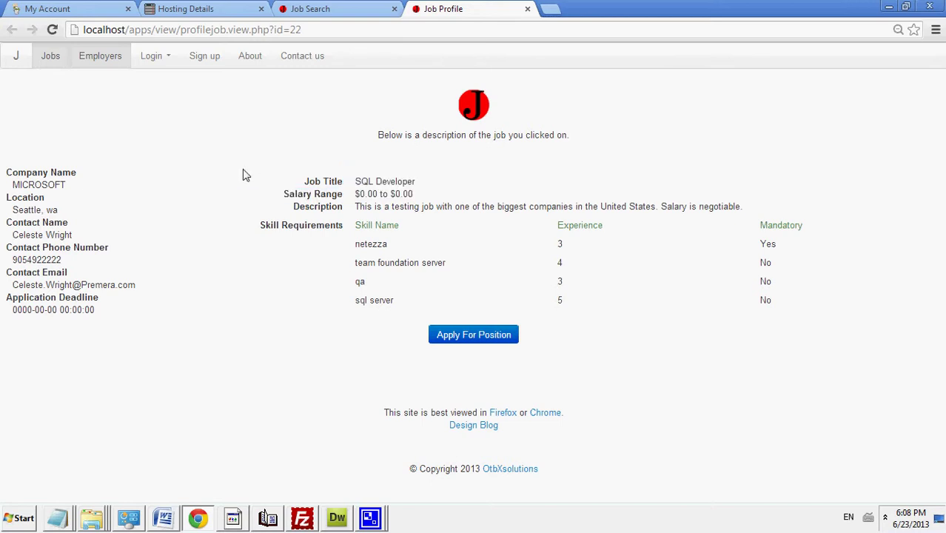
Step: Start a candidate search with career level Student (High School) and education Vocational
click(102, 60)
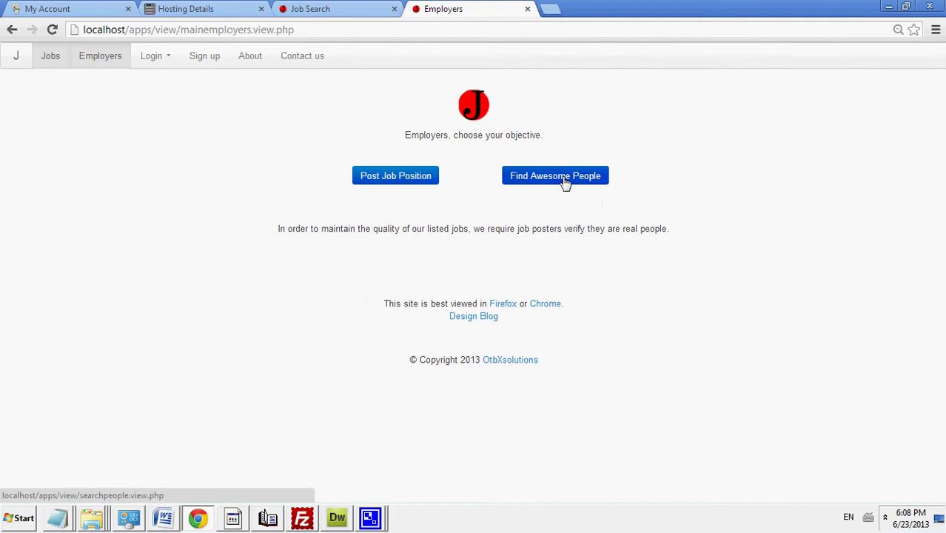
click(564, 183)
click(449, 187)
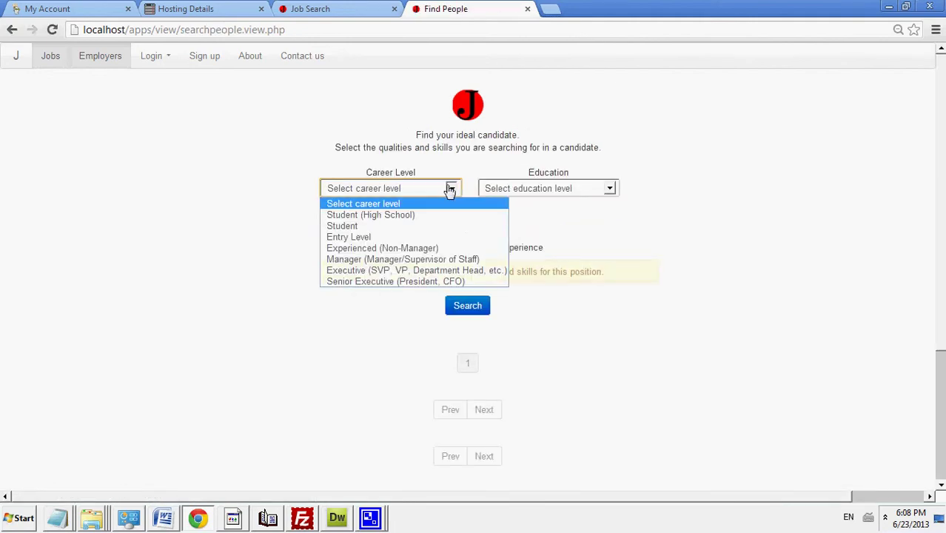
click(444, 216)
click(528, 191)
click(528, 244)
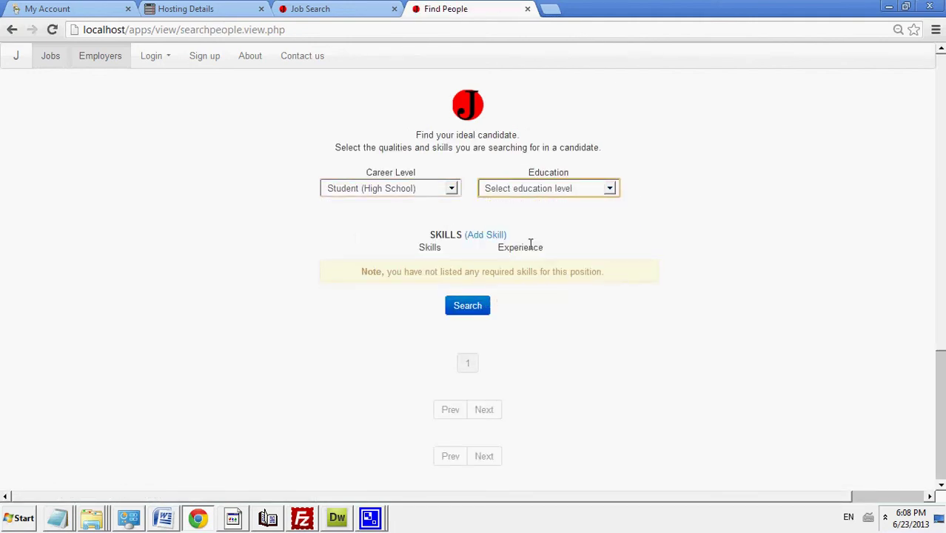
Step: Add required skills 'qa' and 'test', run the search, then return to the job search page
click(481, 236)
click(424, 269)
text(qa)
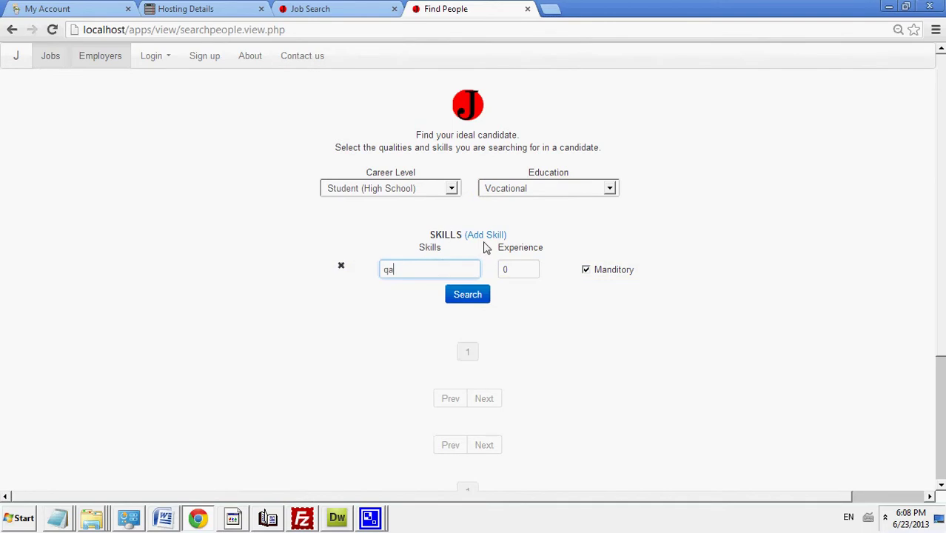
click(485, 236)
click(458, 291)
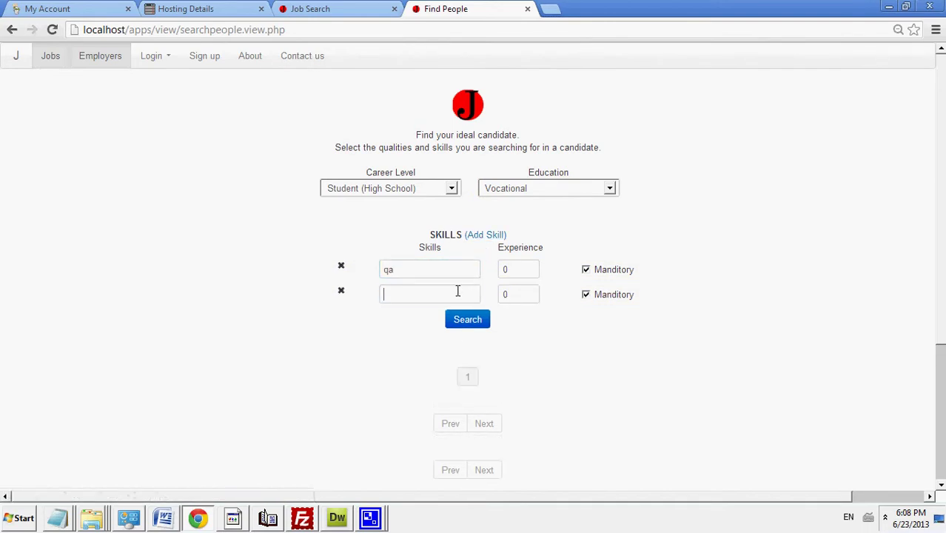
text(test)
click(457, 318)
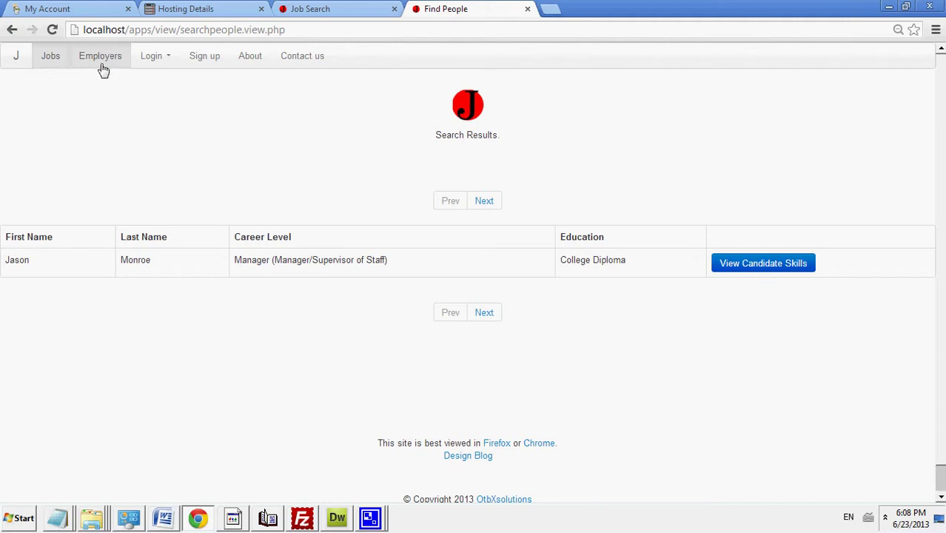
click(51, 62)
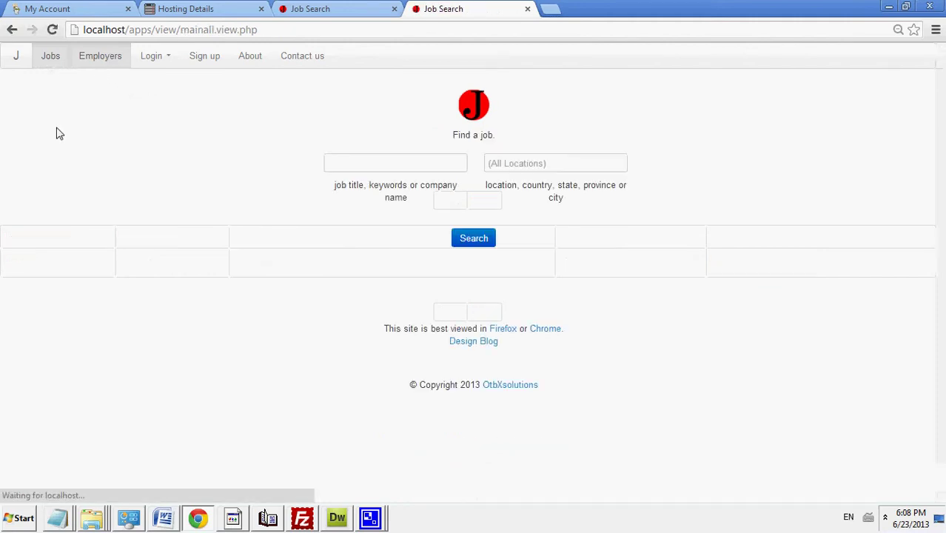
Step: Sign in with the saved email and the account password, then open the Control Panel
click(161, 53)
click(298, 95)
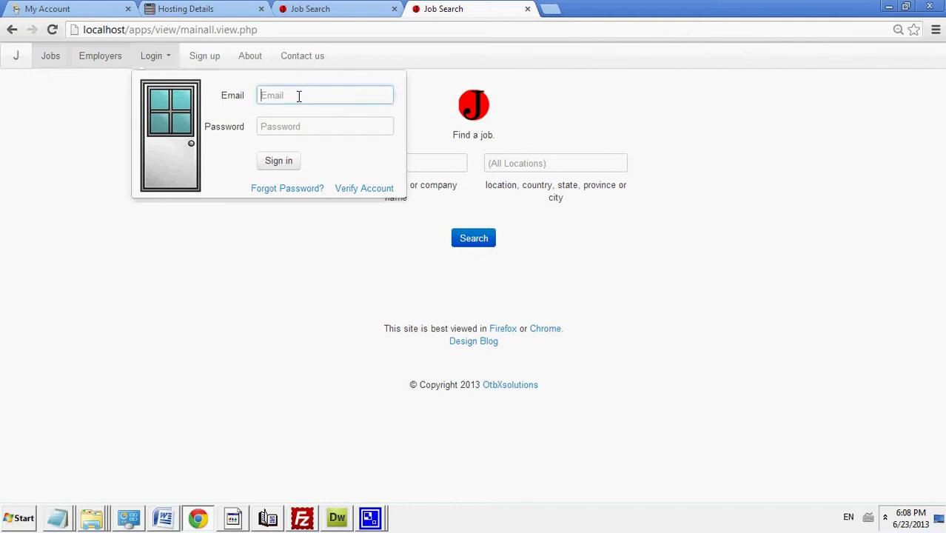
click(307, 113)
click(300, 124)
text(1234)
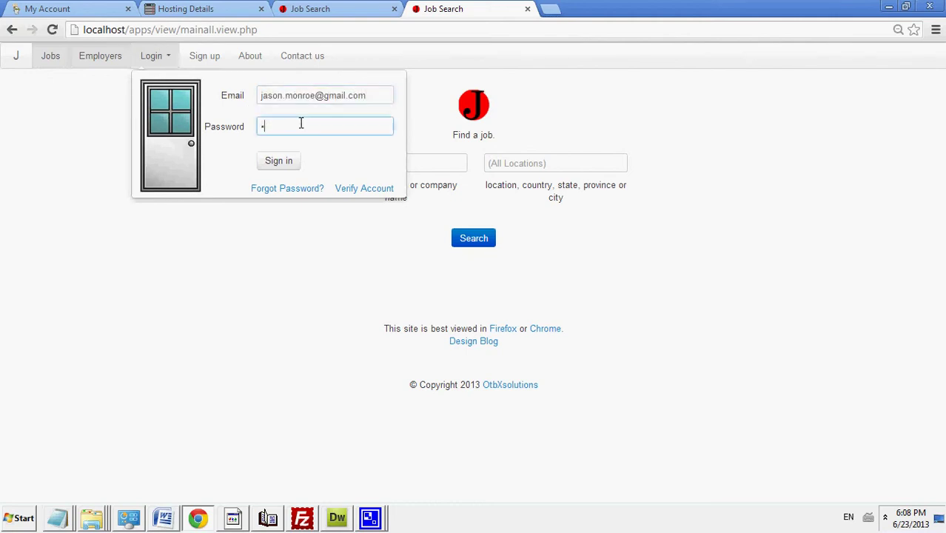
text(5678)
click(280, 163)
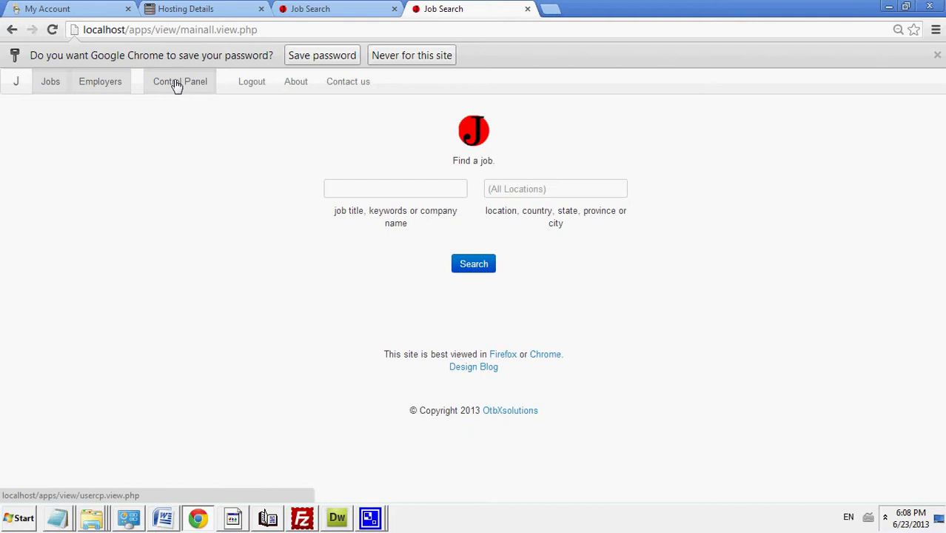
click(176, 85)
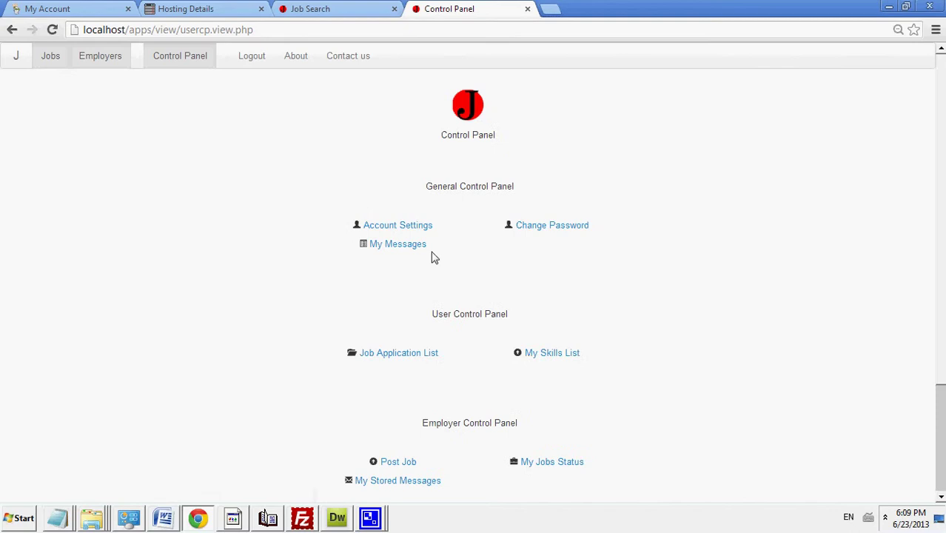
Step: Search candidates with the skill 'qa' and view the matching candidate's skill profile
click(108, 62)
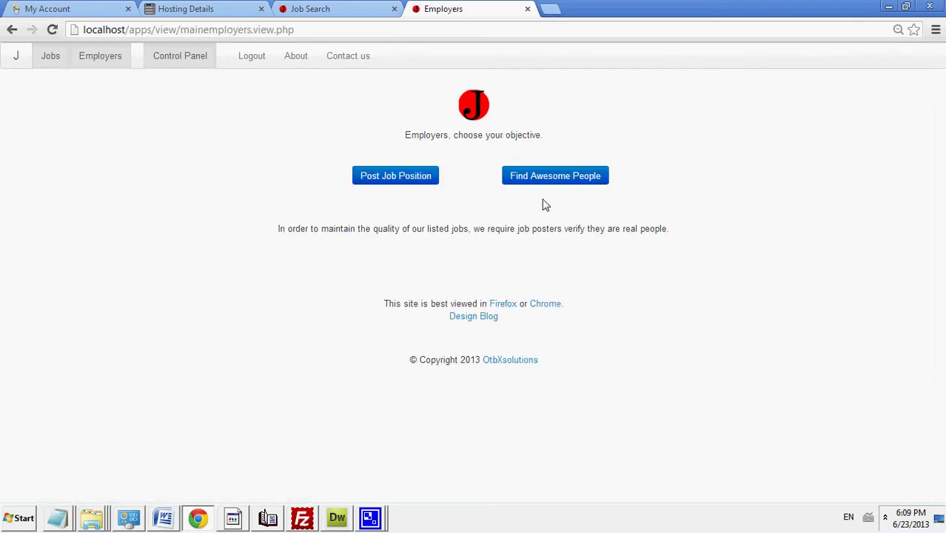
click(549, 186)
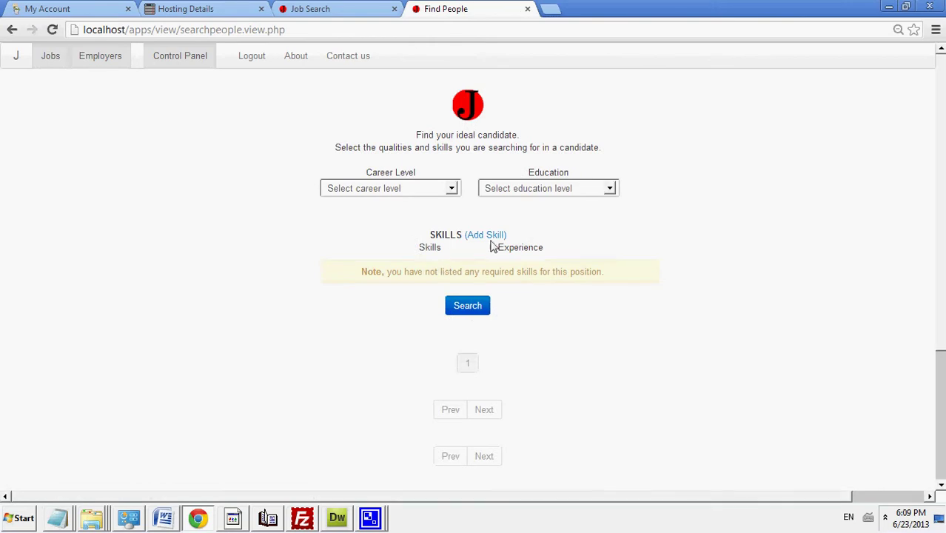
click(485, 234)
click(433, 272)
text(qa)
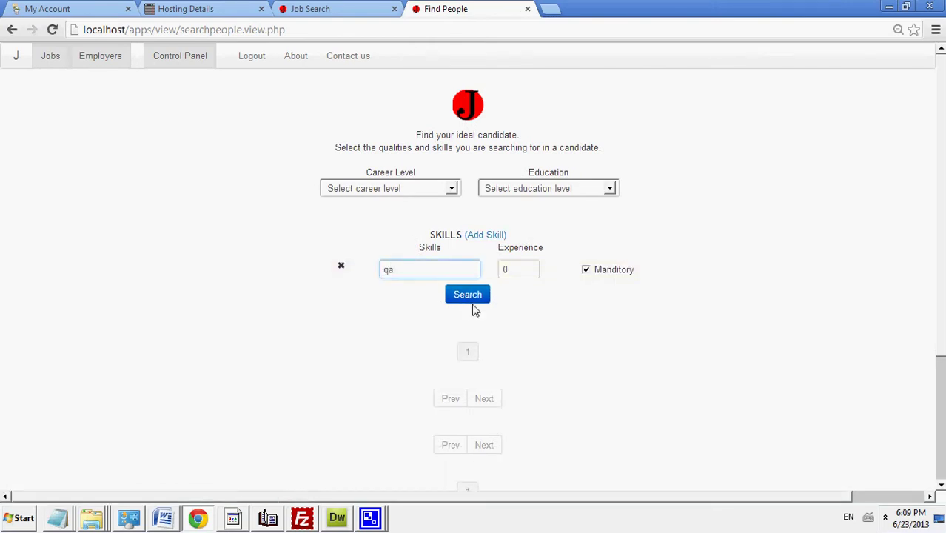
click(474, 296)
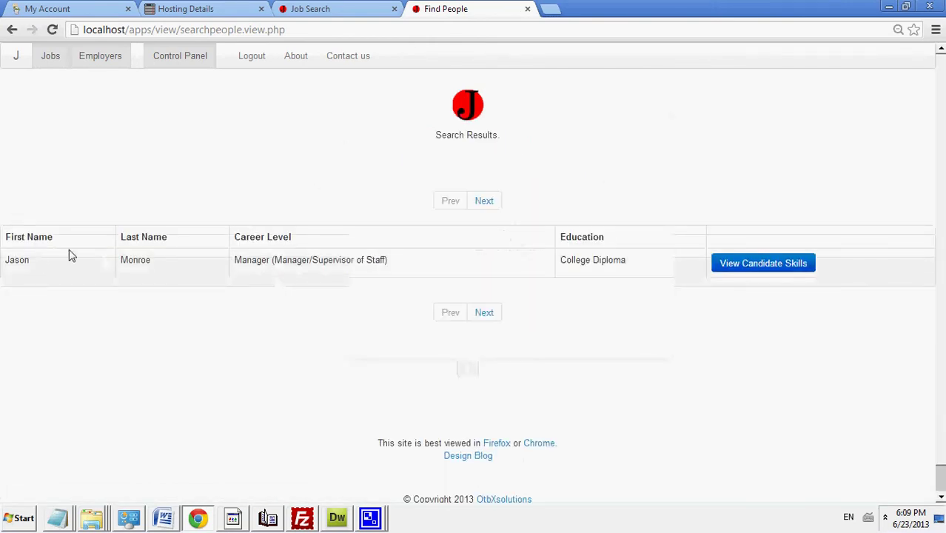
click(799, 267)
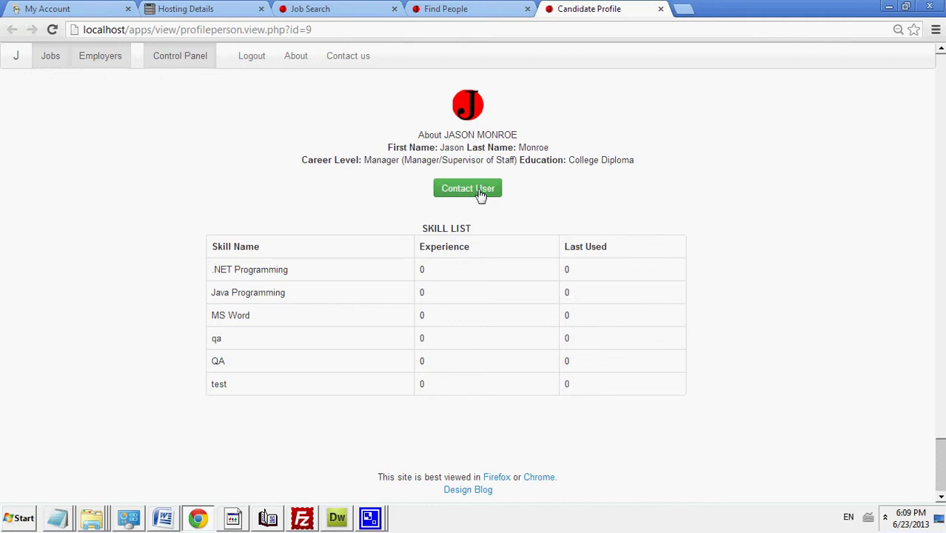
Step: Draft a message to the candidate with title 'test', then 'new', and body 'new message'
click(478, 189)
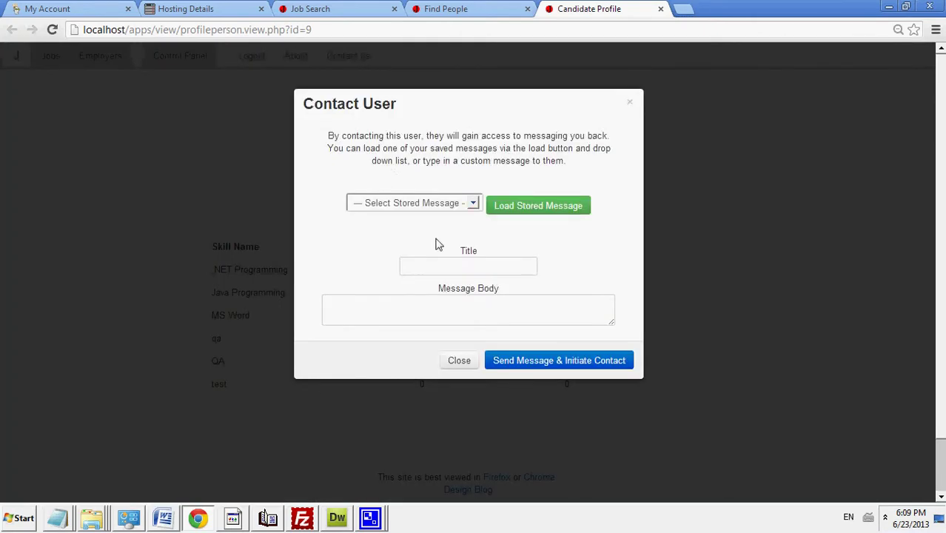
click(439, 258)
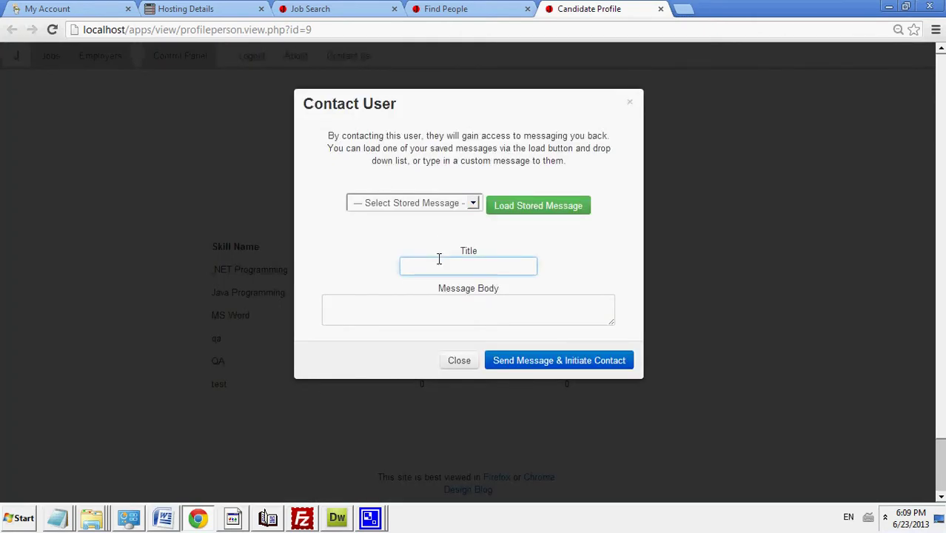
text(test)
click(441, 318)
text(new )
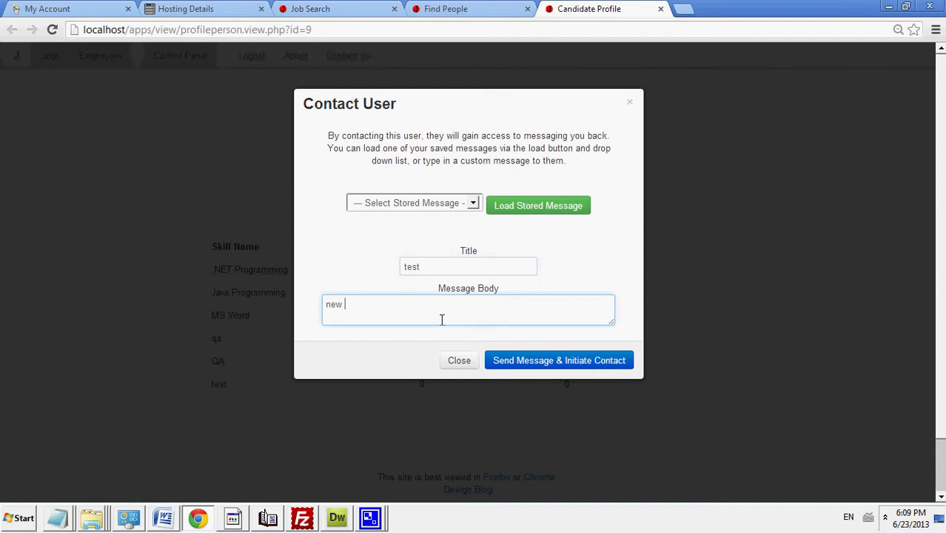
text(message to JM)
drag(429, 261, 370, 264)
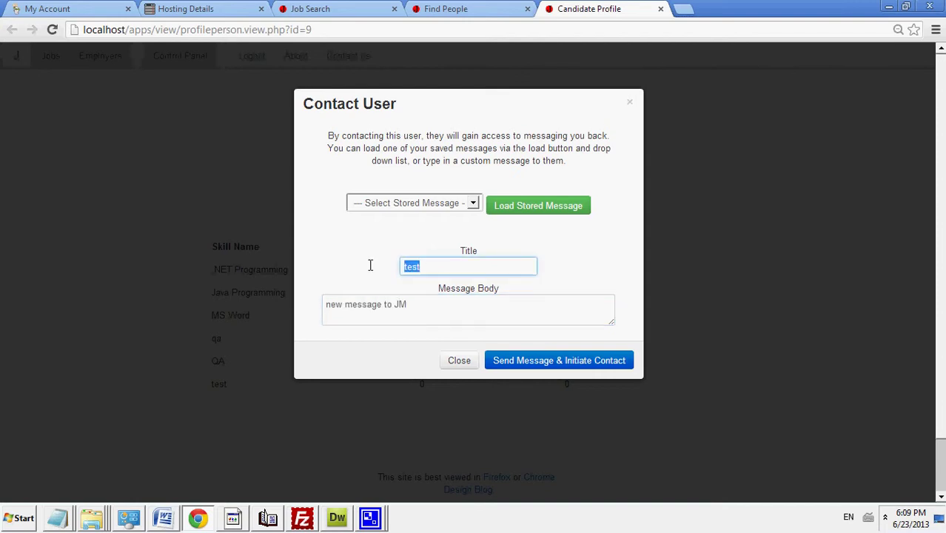
text(new message to JM)
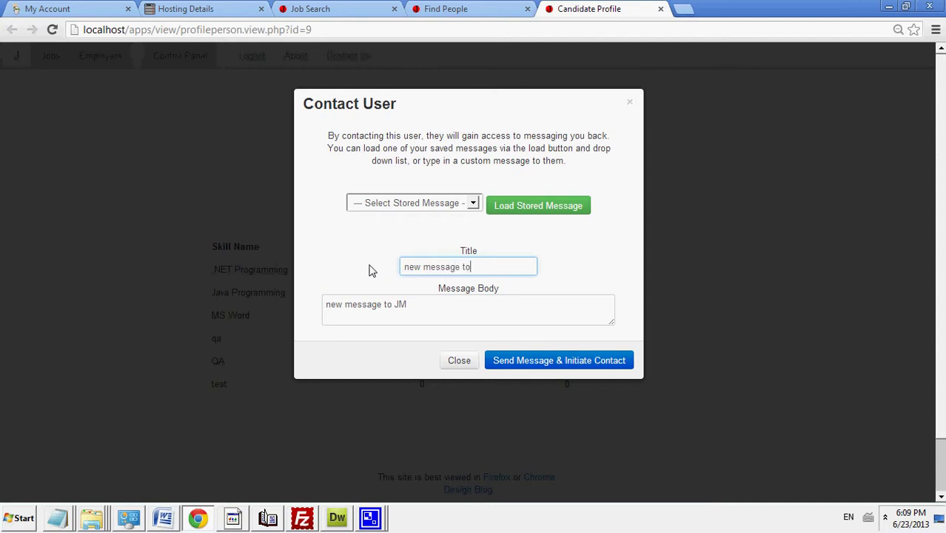
click(420, 311)
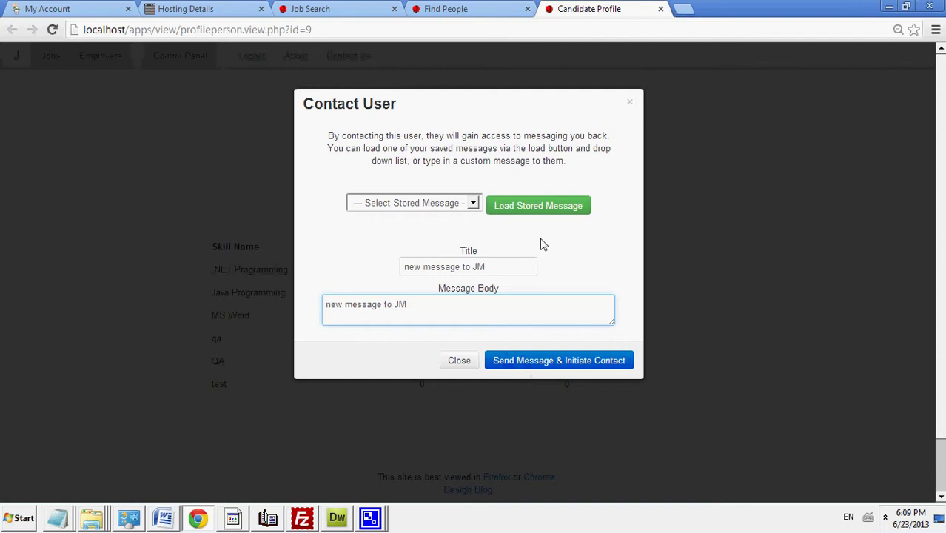
Step: Load the Dust Mites stored message, retitle it 'New message to JM', and send it
click(465, 205)
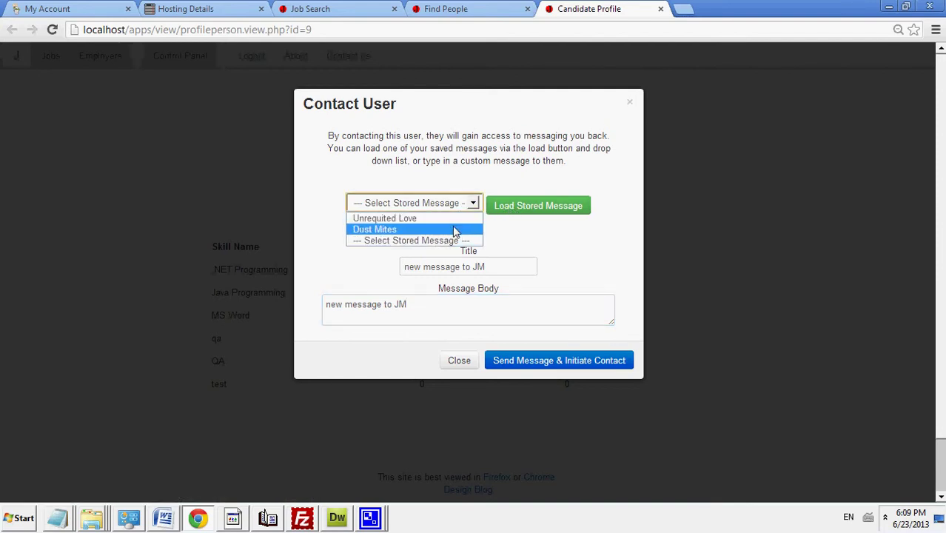
click(456, 231)
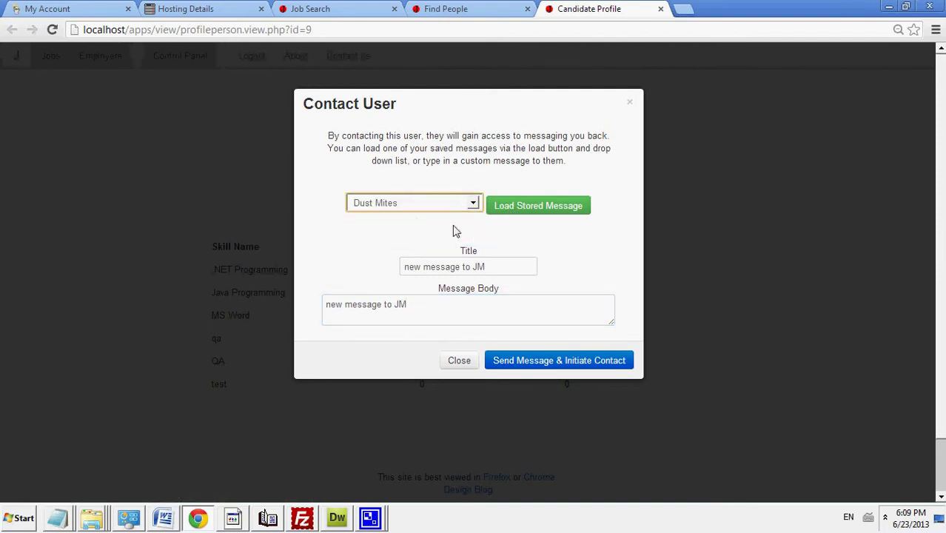
click(517, 216)
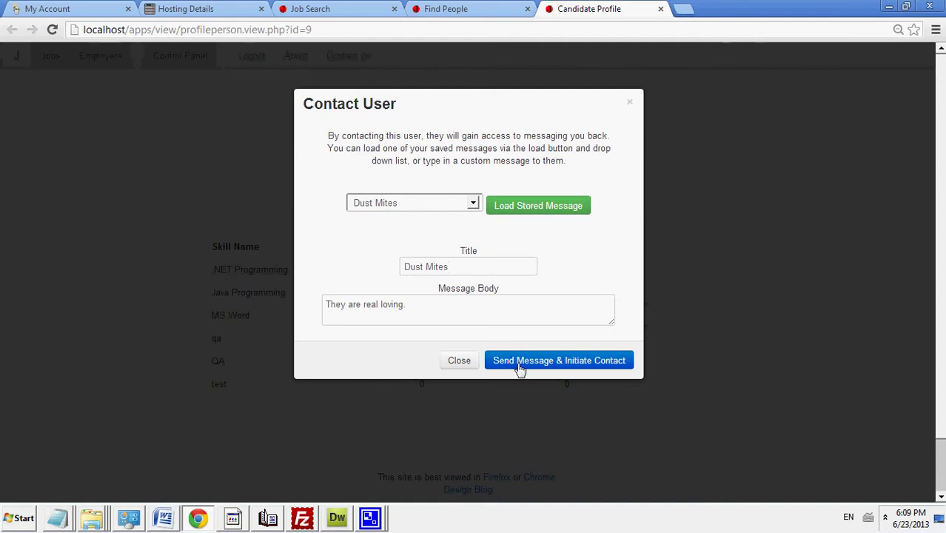
triple_click(459, 271)
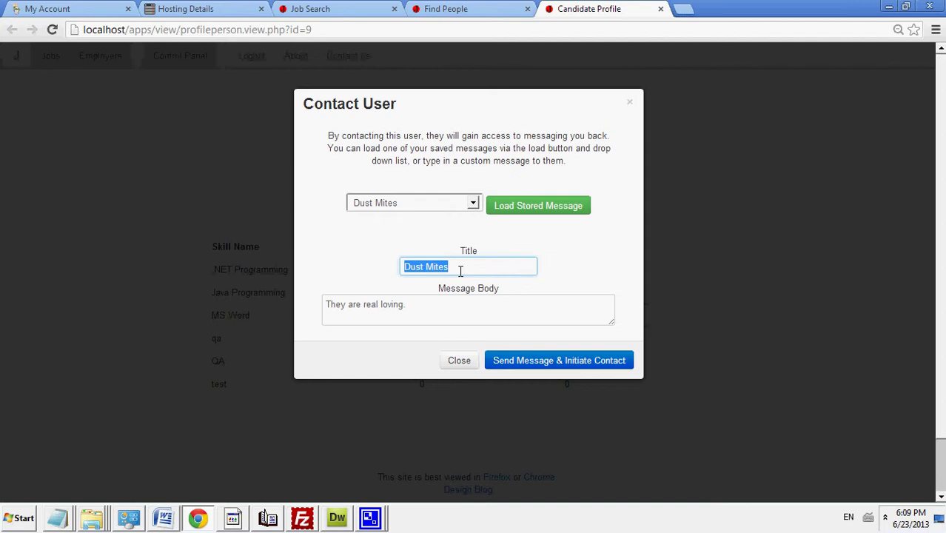
text(New message to)
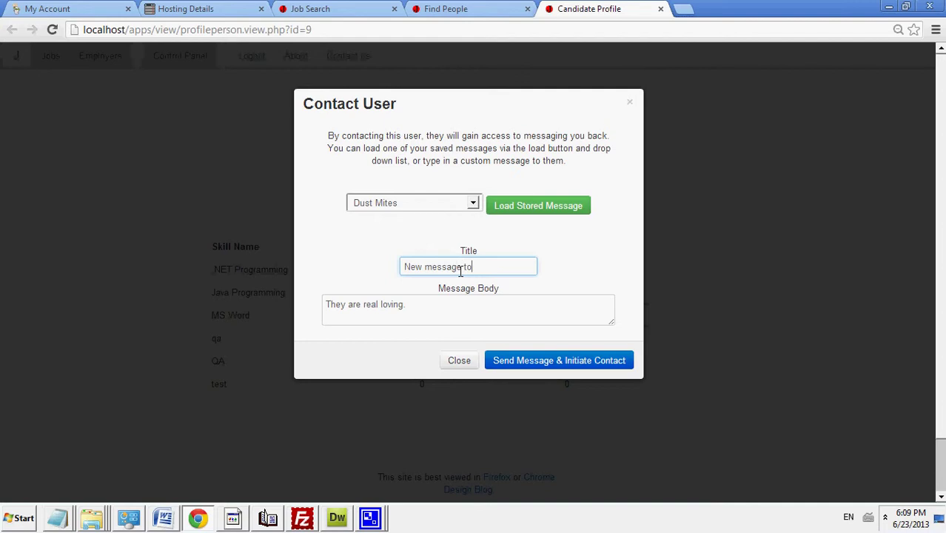
text( JM)
click(503, 360)
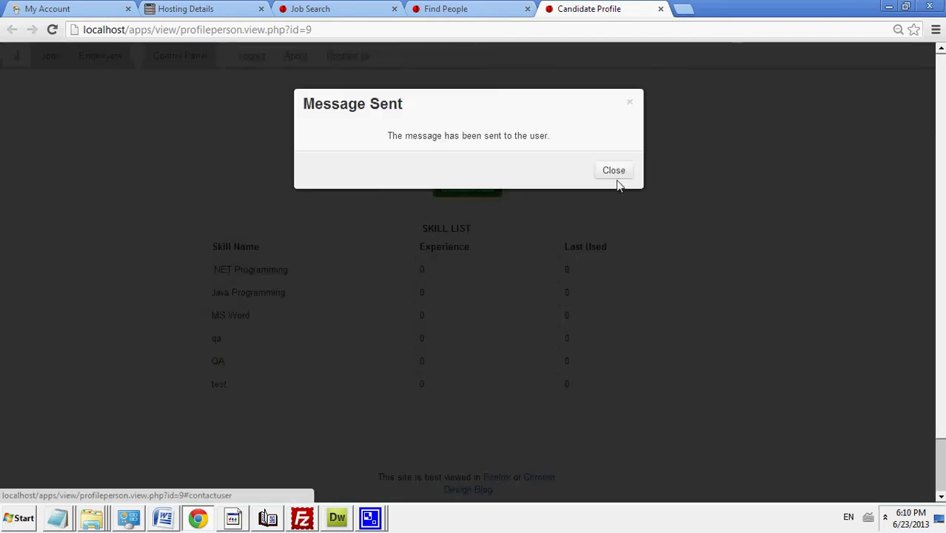
click(616, 176)
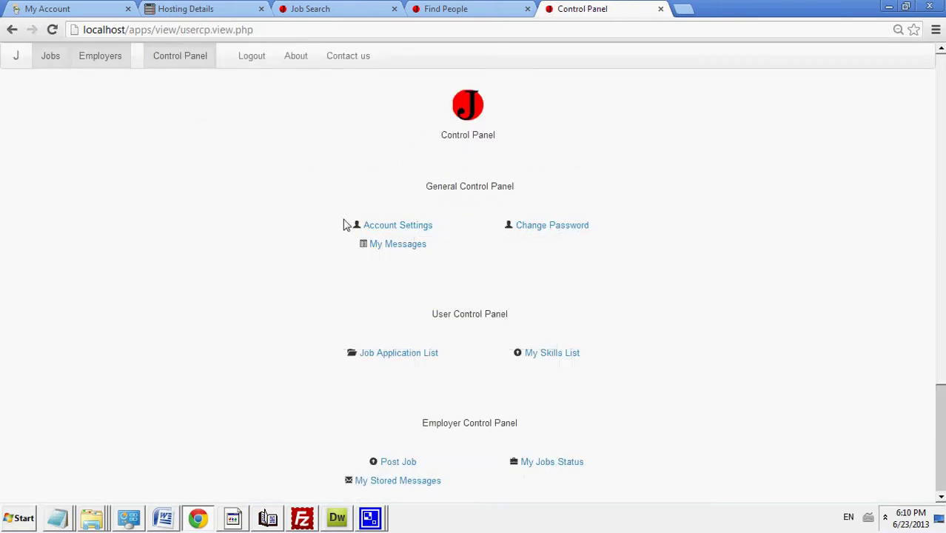
Step: Open the message history and scroll down to the newest message
click(407, 253)
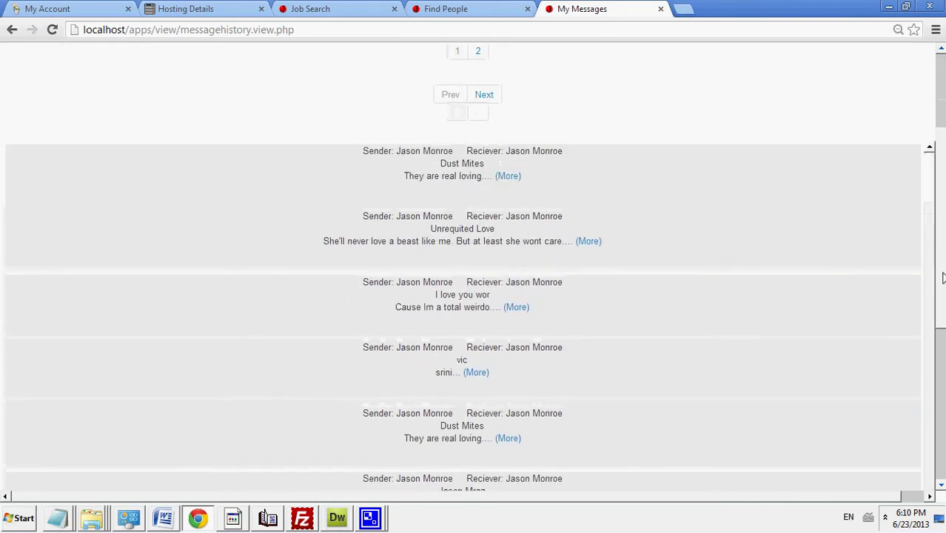
scroll(931, 194, down, 2)
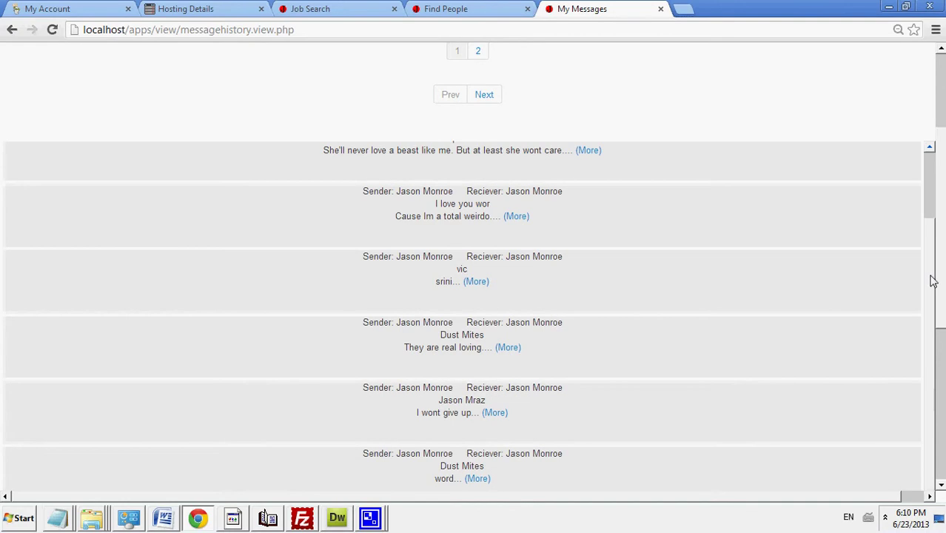
scroll(931, 311, down, 5)
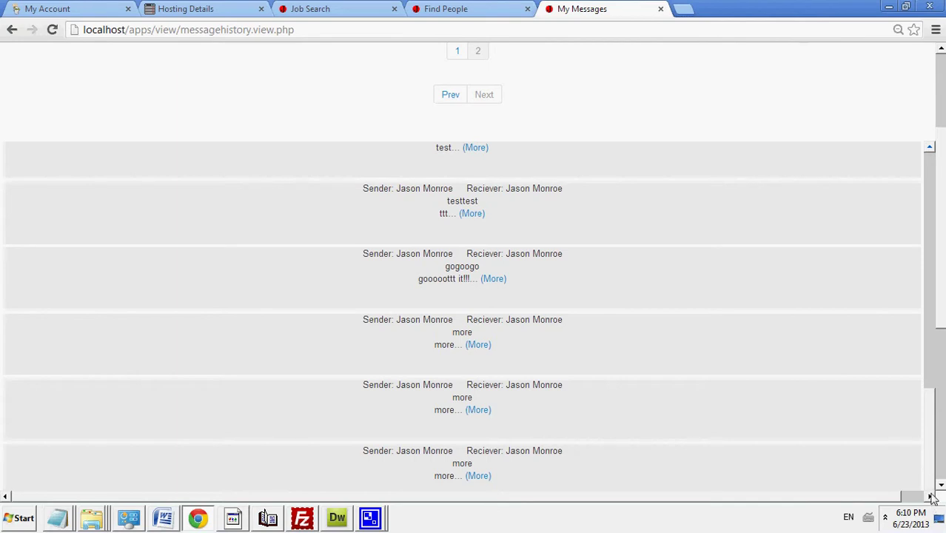
scroll(925, 311, up, 1)
scroll(925, 311, up, 5)
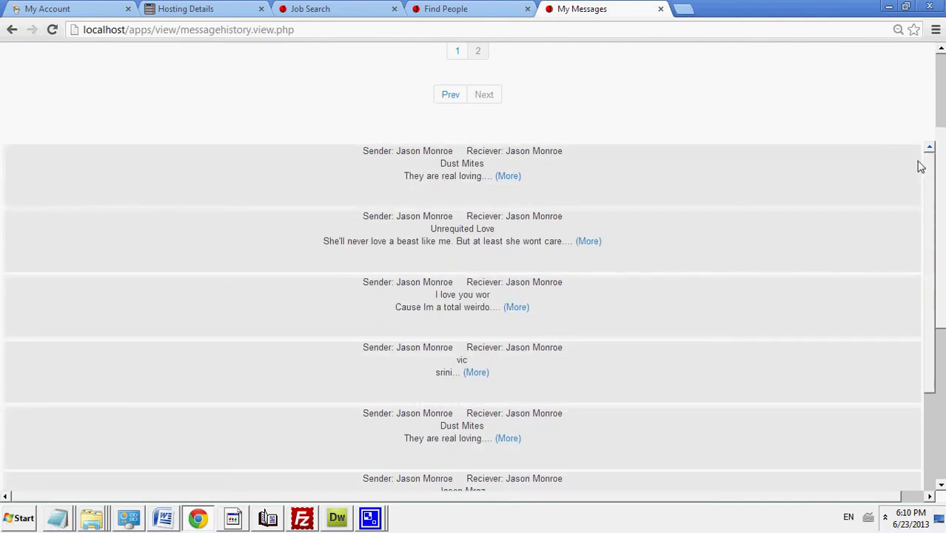
scroll(925, 270, down, 5)
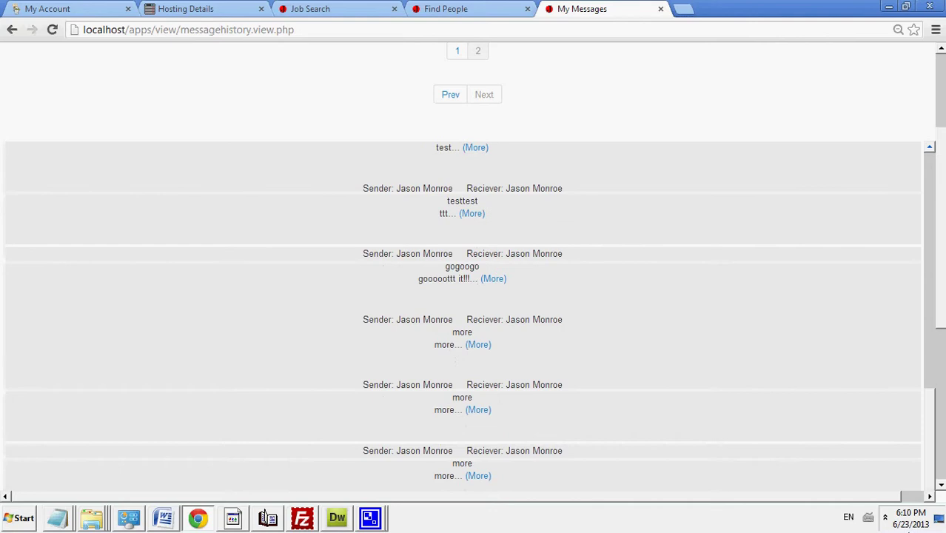
scroll(940, 327, down, 3)
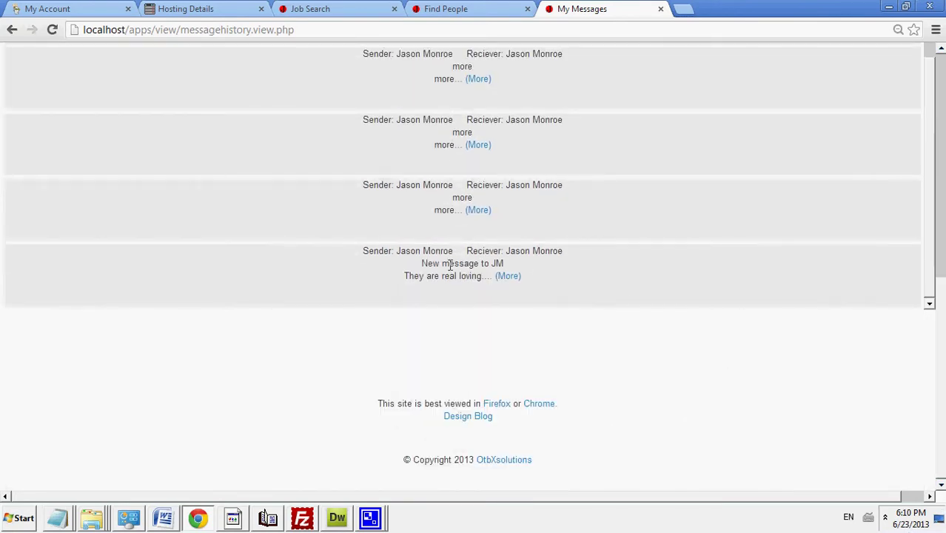
Step: Highlight the newest message's title and its body 'They are real loving.'
drag(422, 265, 523, 262)
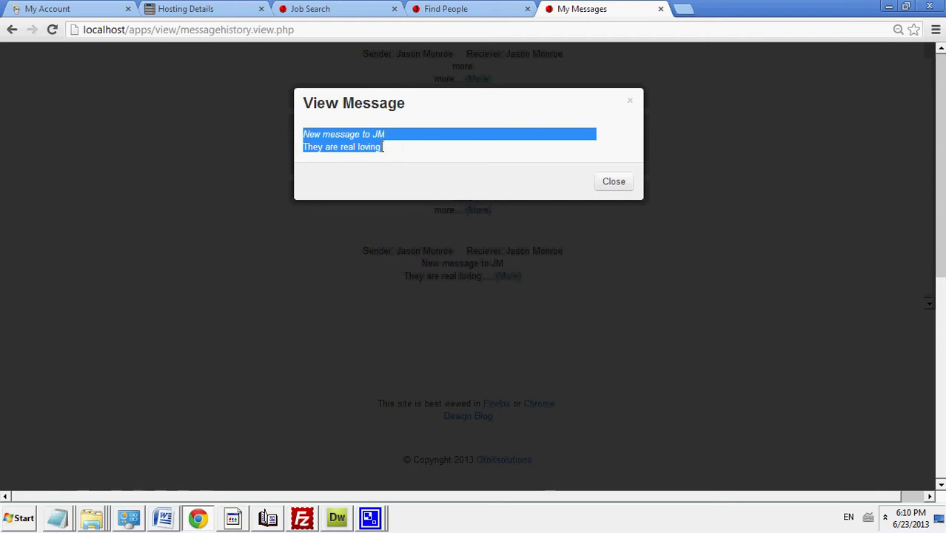
click(392, 154)
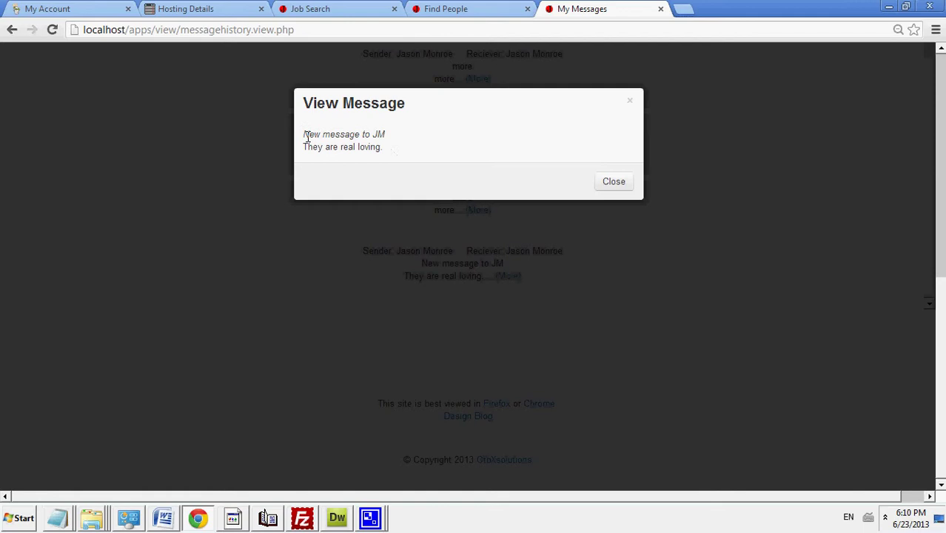
mouse_move(302, 134)
mouse_down()
mouse_move(391, 137)
mouse_move(304, 152)
mouse_up()
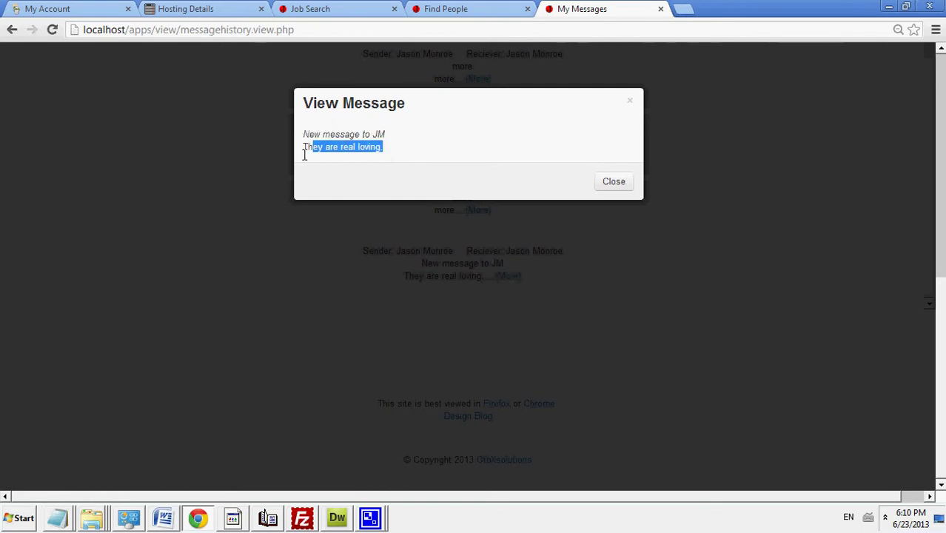
Step: Close the message view and go back to the Control Panel options
click(620, 186)
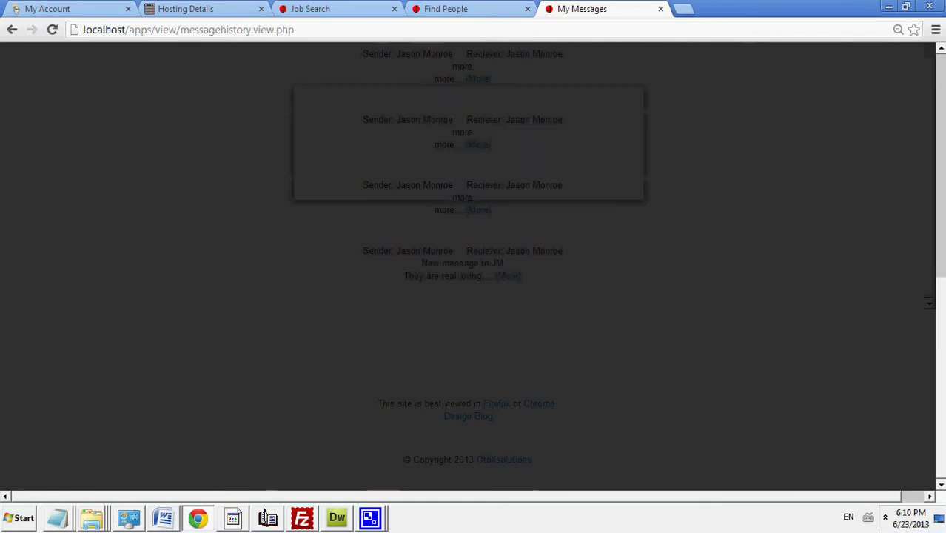
scroll(940, 190, up, 5)
scroll(939, 190, up, 3)
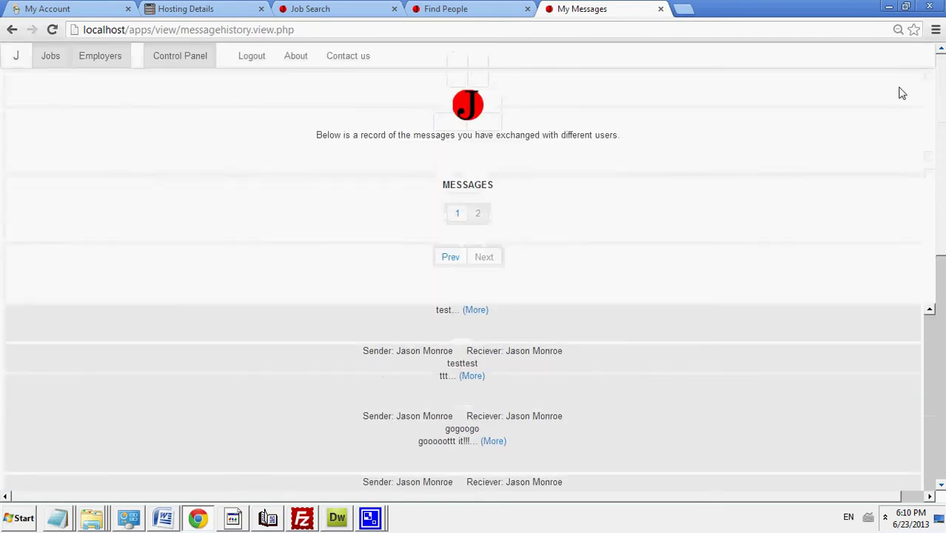
click(168, 60)
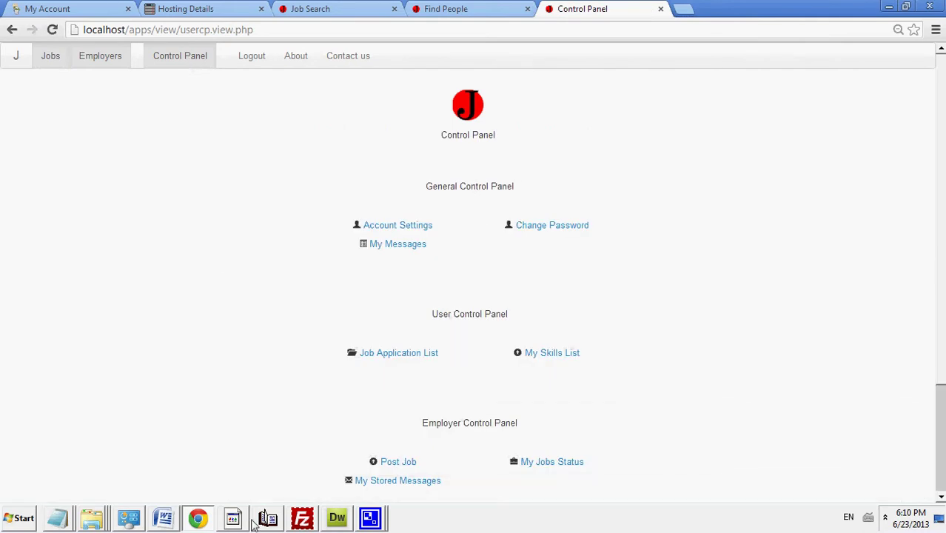
mouse_move(240, 524)
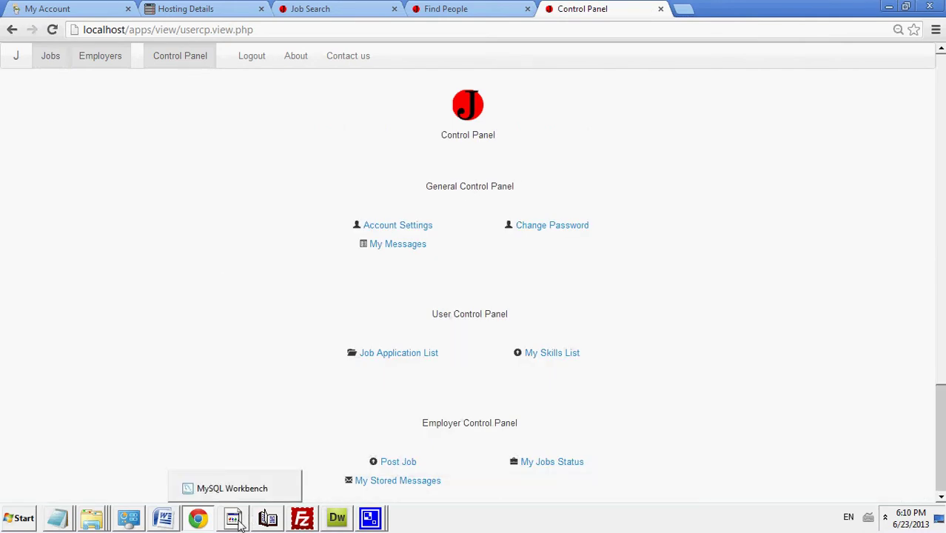
scroll(608, 296, down, 2)
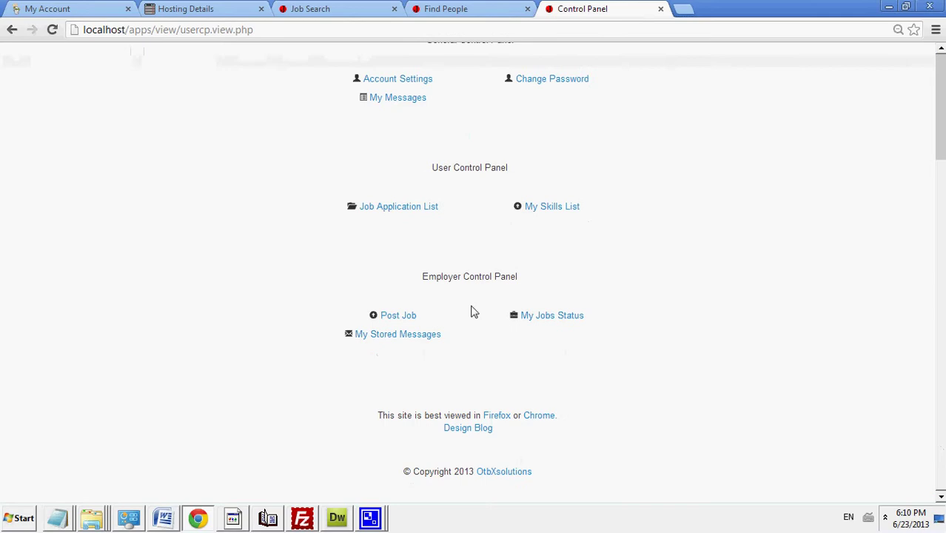
Step: View the Unrequited Love stored message, then close it
click(419, 337)
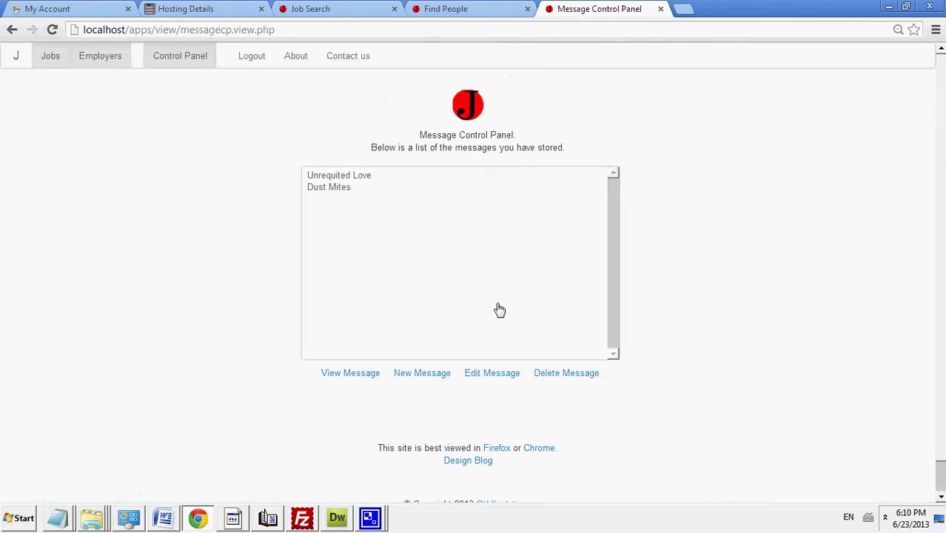
click(345, 179)
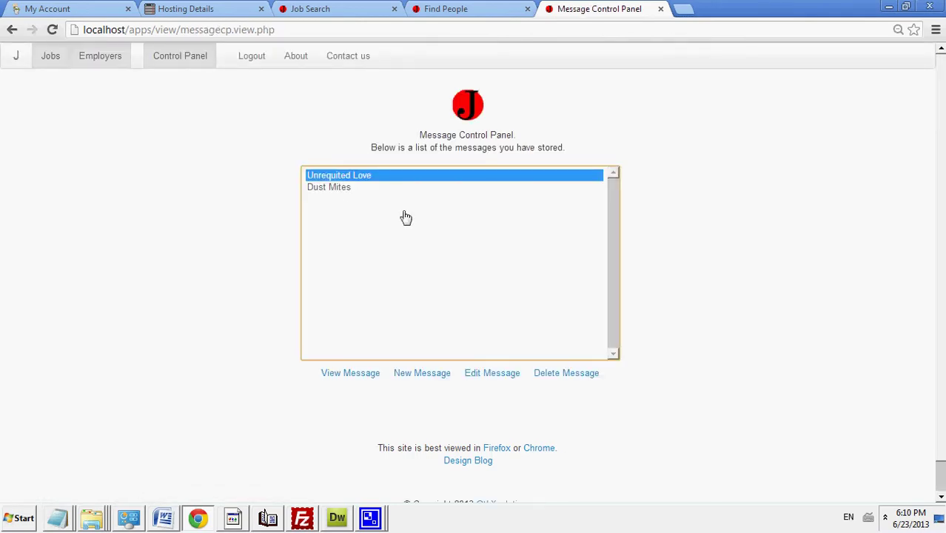
click(359, 374)
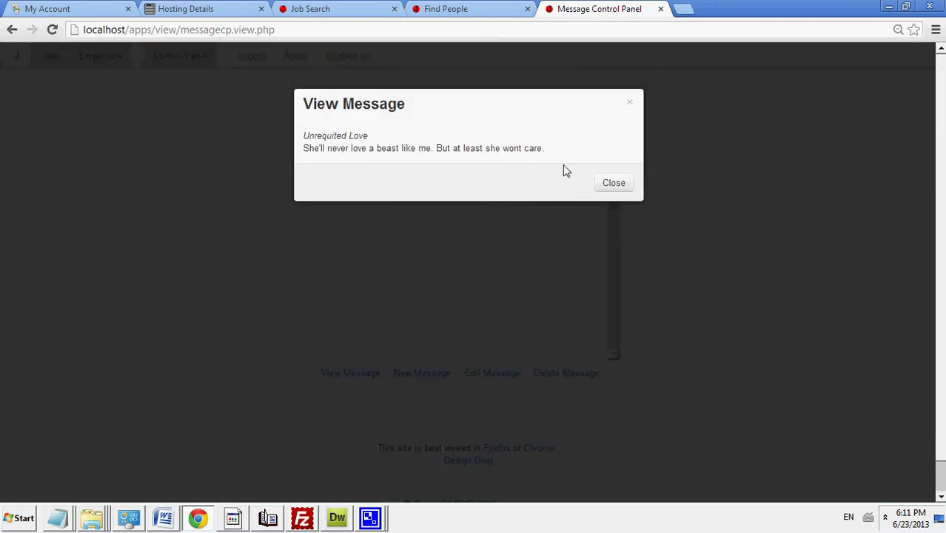
click(614, 189)
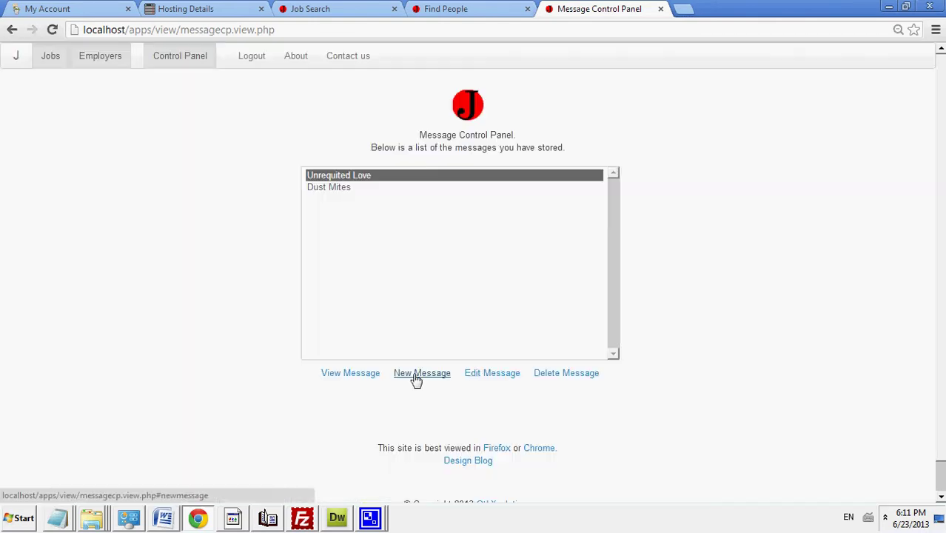
Step: Create a stored message titled 'Monkey D Luffy' with the body 'Rubbery guy'
click(414, 378)
click(375, 151)
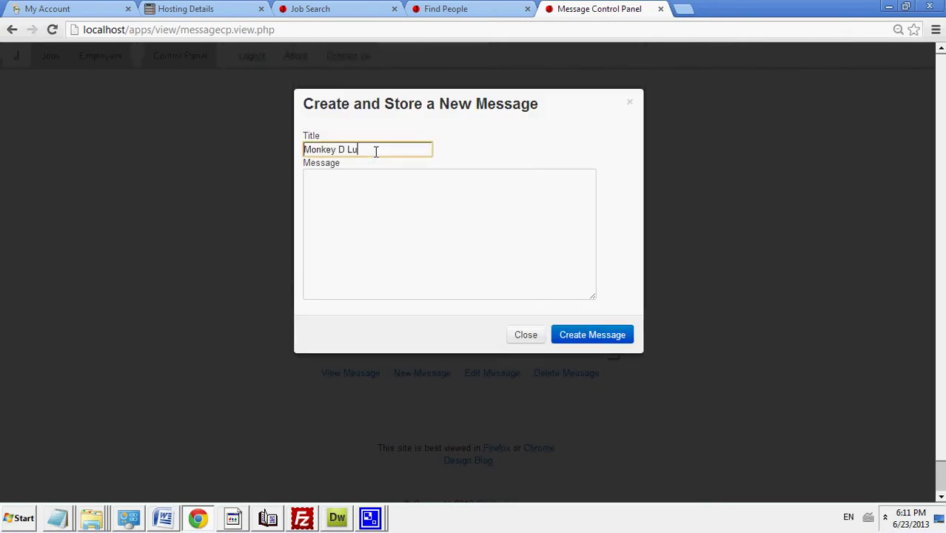
click(381, 228)
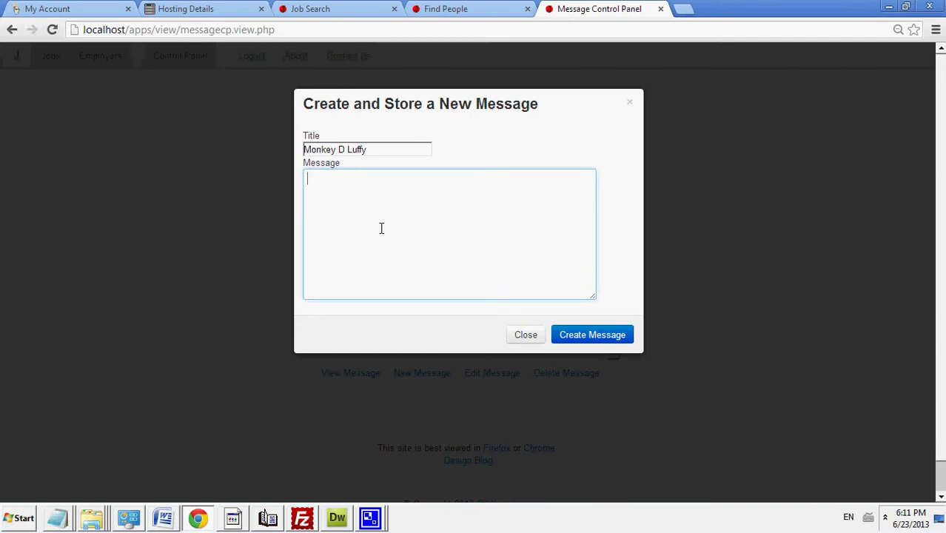
text(Rubbery guy)
click(594, 337)
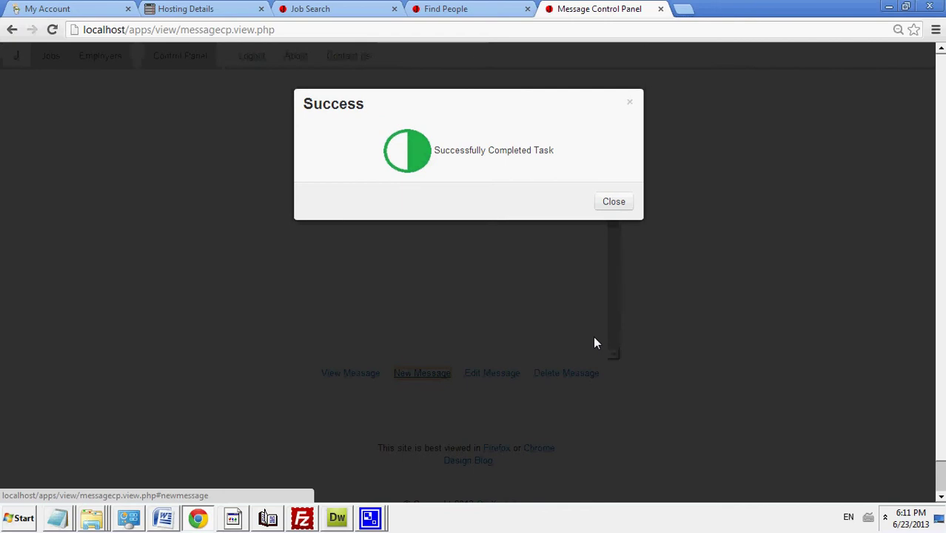
click(614, 206)
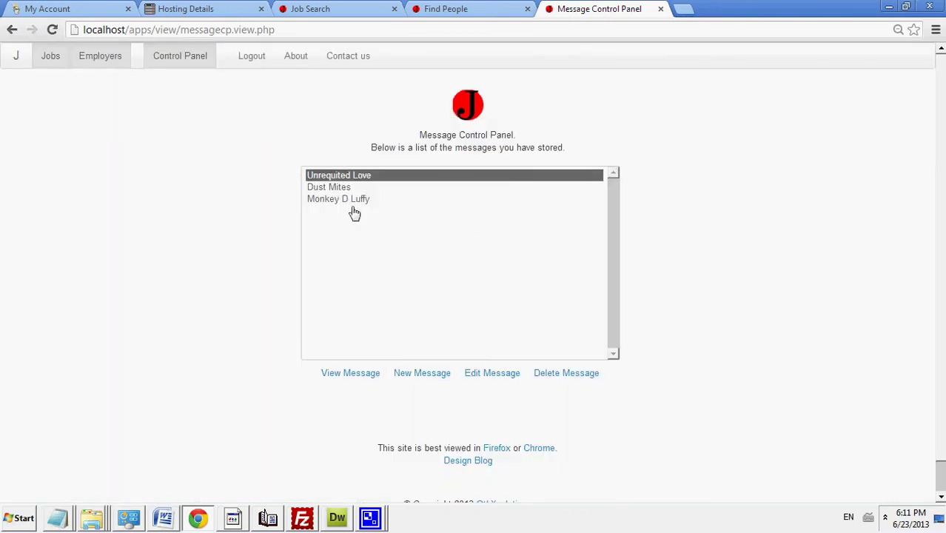
Step: Retitle the Monkey D Luffy message to 'Monkey D Luffy2', then delete it
click(354, 200)
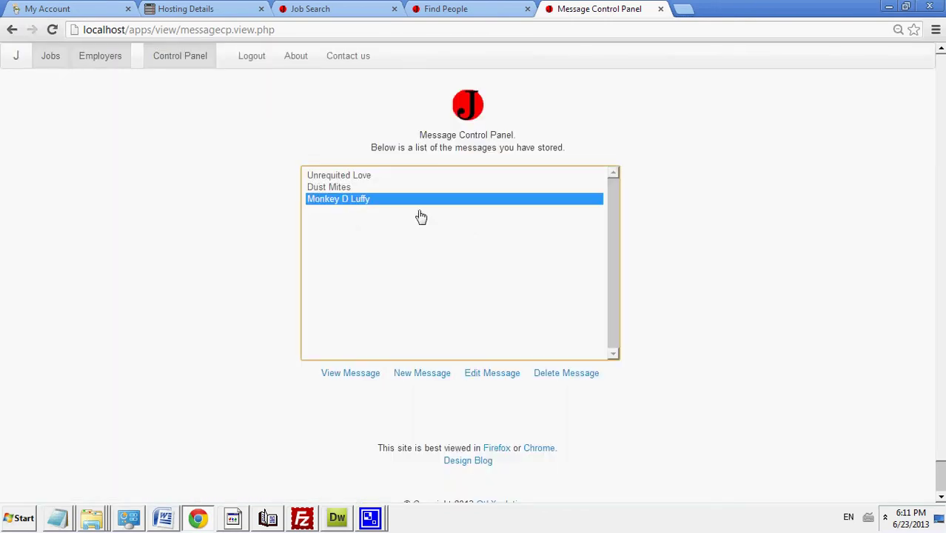
click(477, 371)
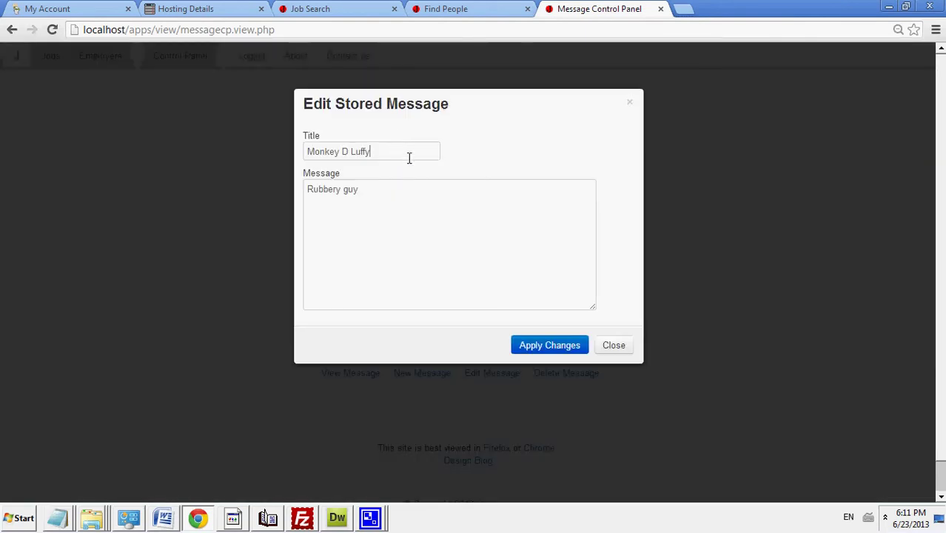
click(408, 157)
text(2)
click(544, 346)
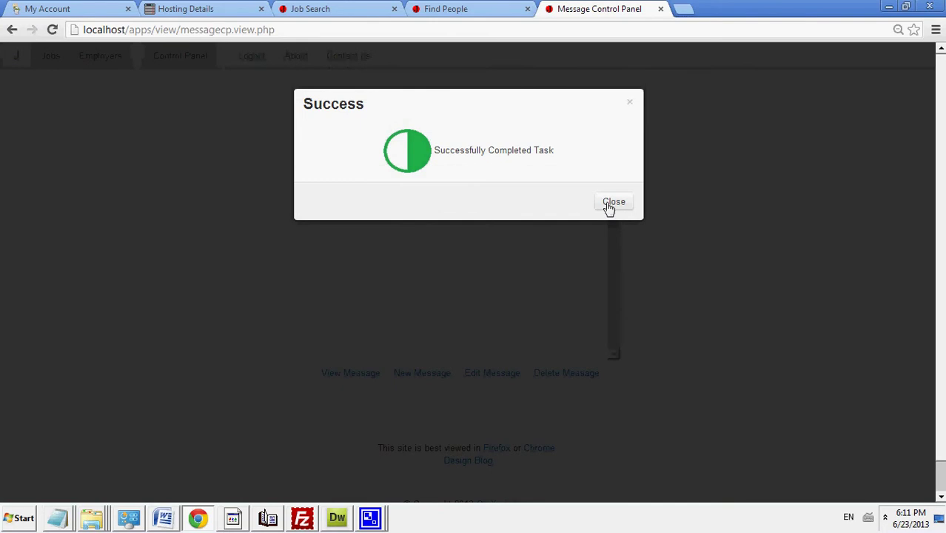
click(611, 202)
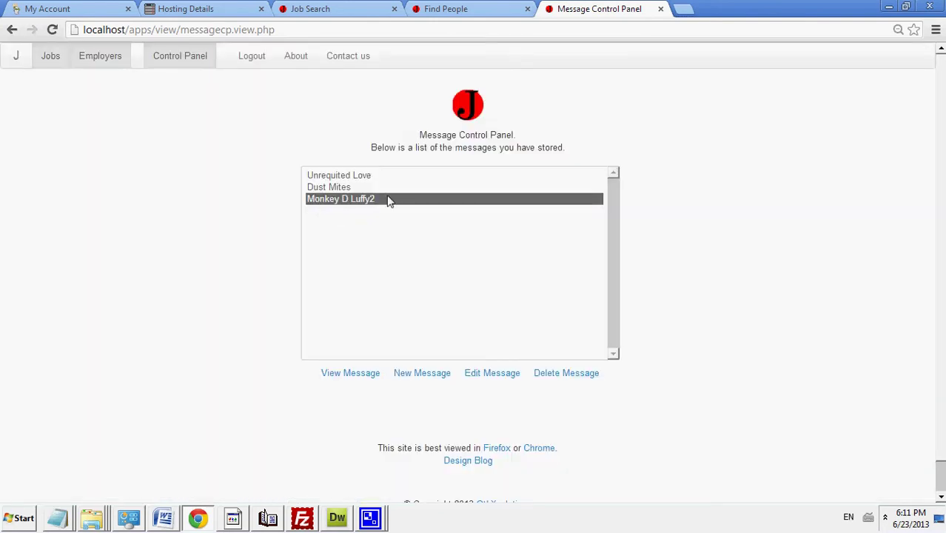
click(576, 380)
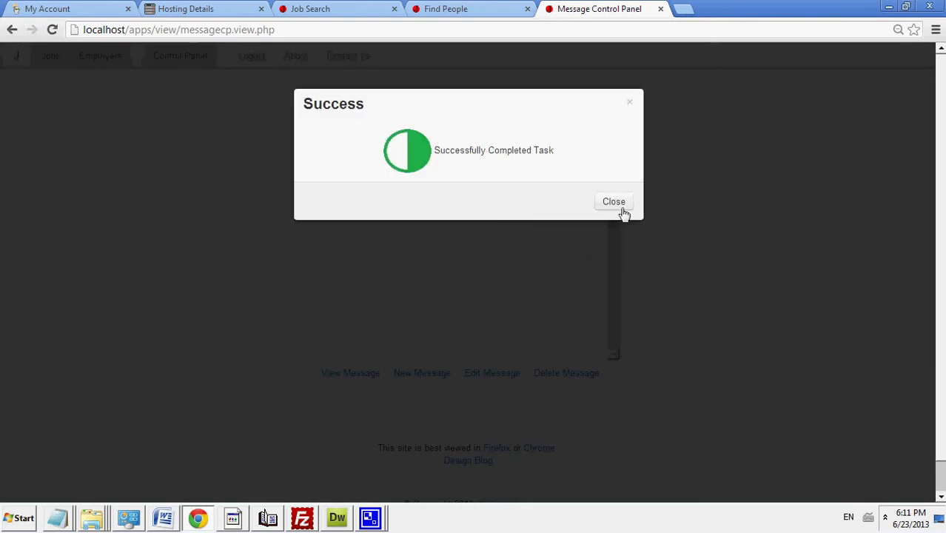
click(622, 210)
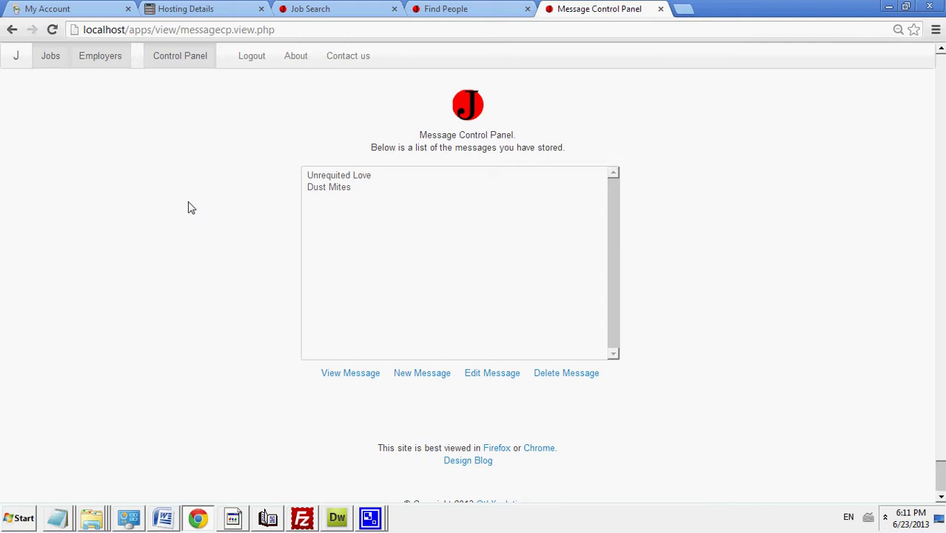
Step: Open My Jobs Status and review the applications for the Programmer job
click(197, 59)
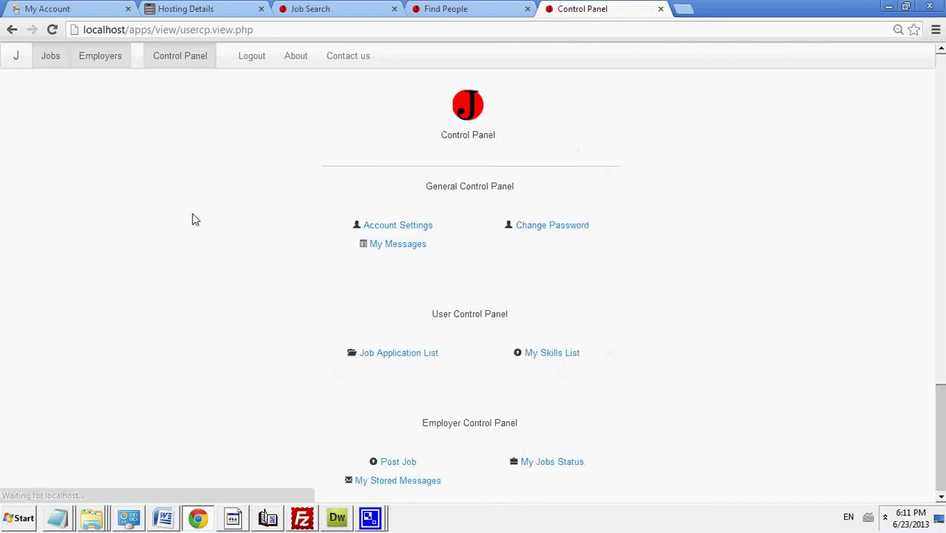
scroll(937, 245, down, 3)
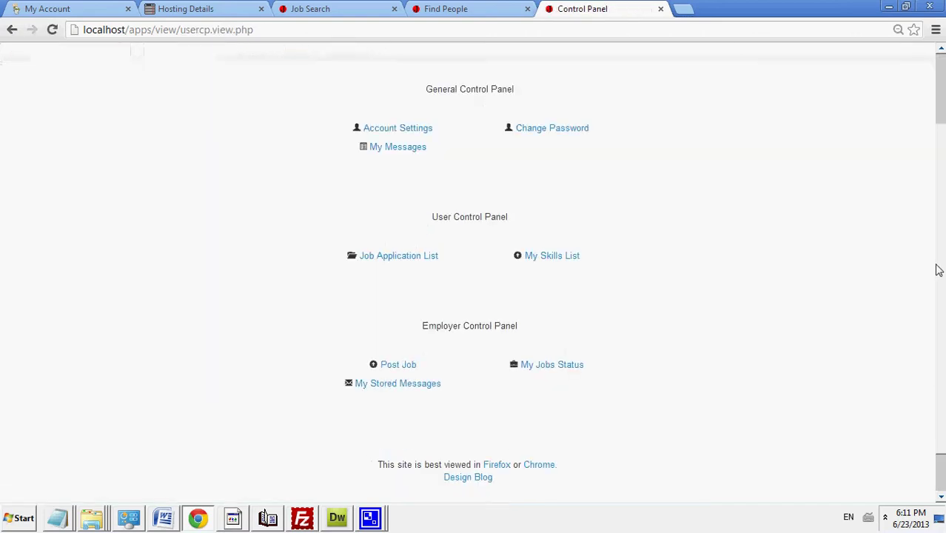
scroll(936, 311, down, 1)
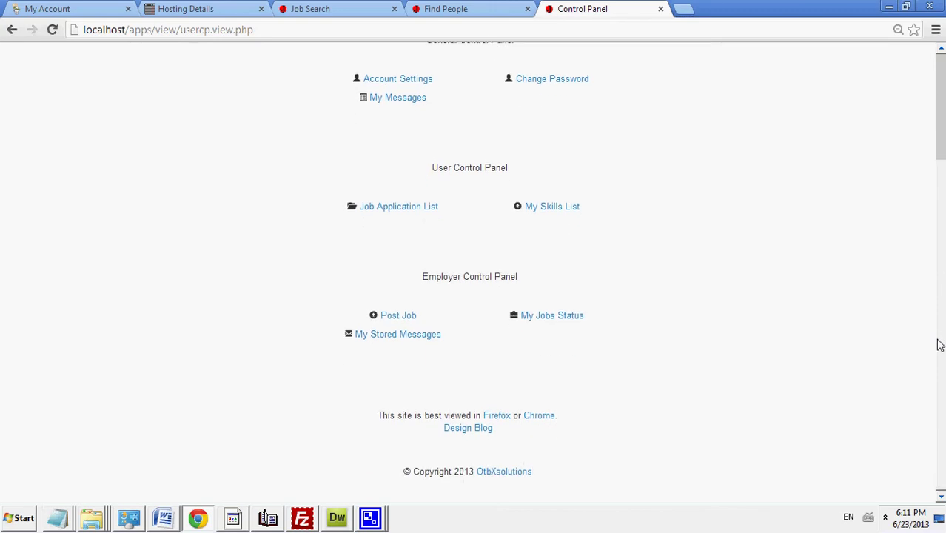
scroll(934, 281, up, 1)
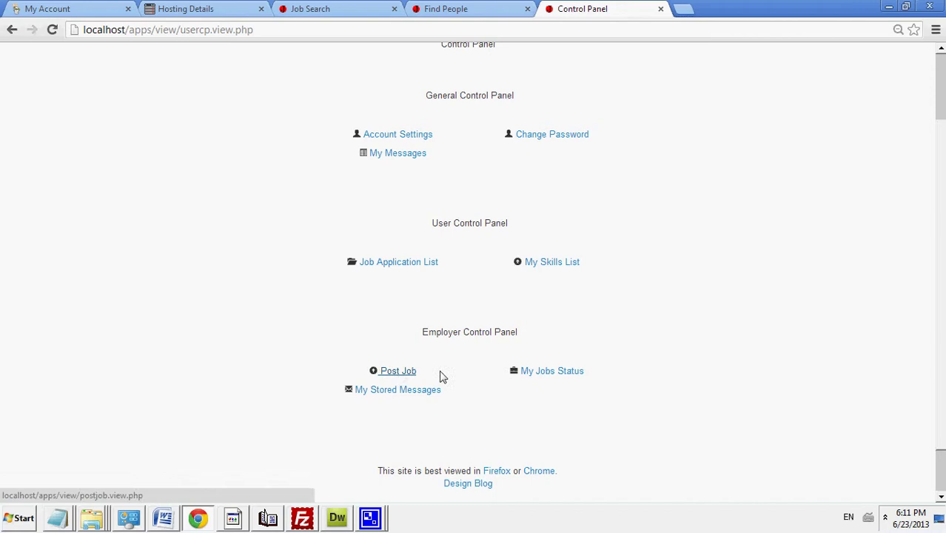
click(559, 372)
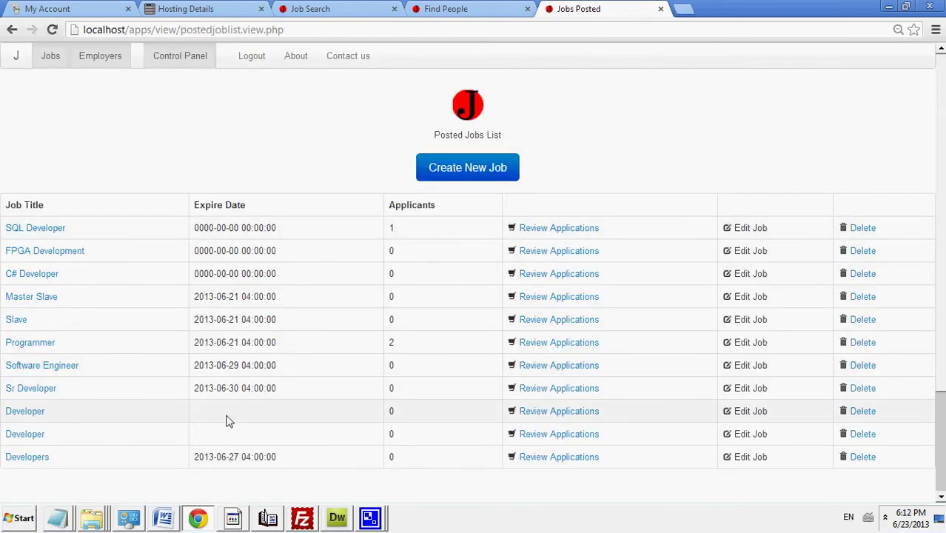
click(530, 343)
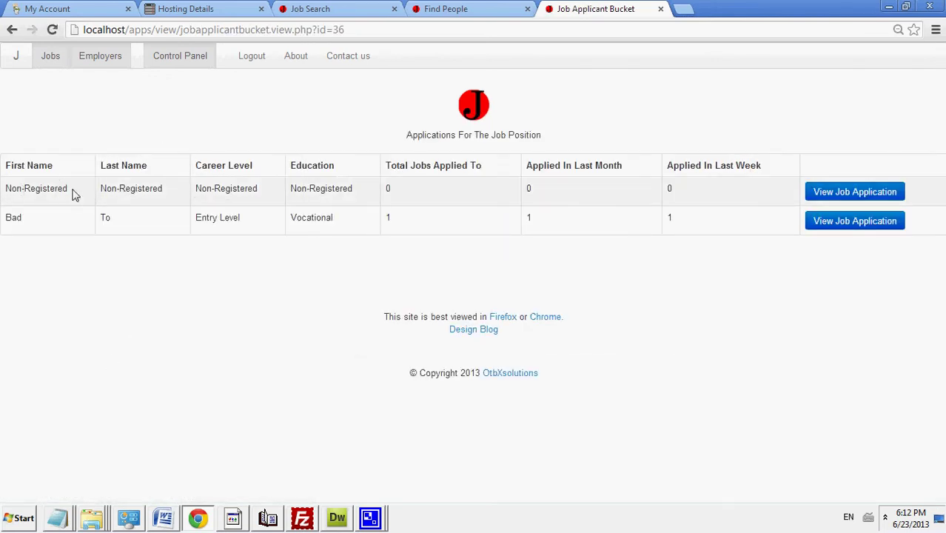
Step: Open the first applicant's job application, Application ID 21
drag(6, 189, 351, 188)
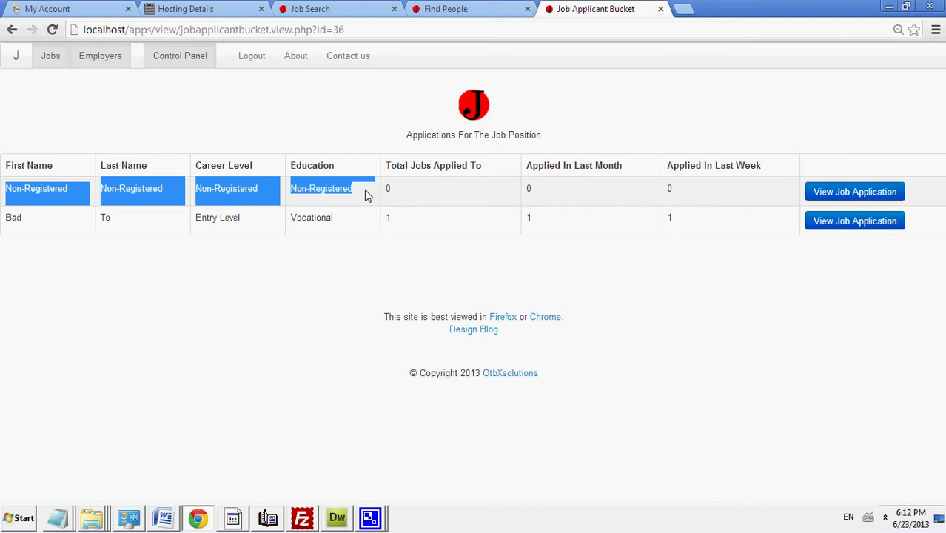
click(836, 195)
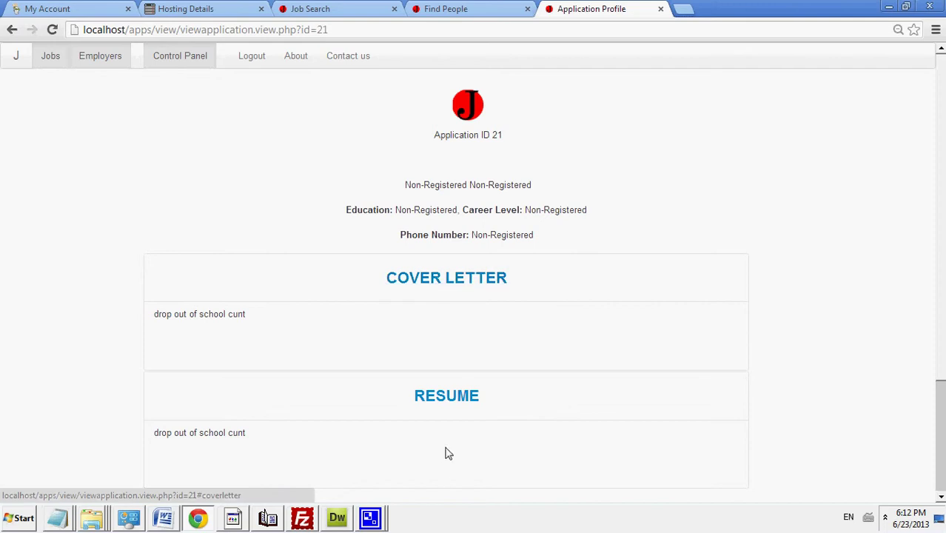
click(11, 31)
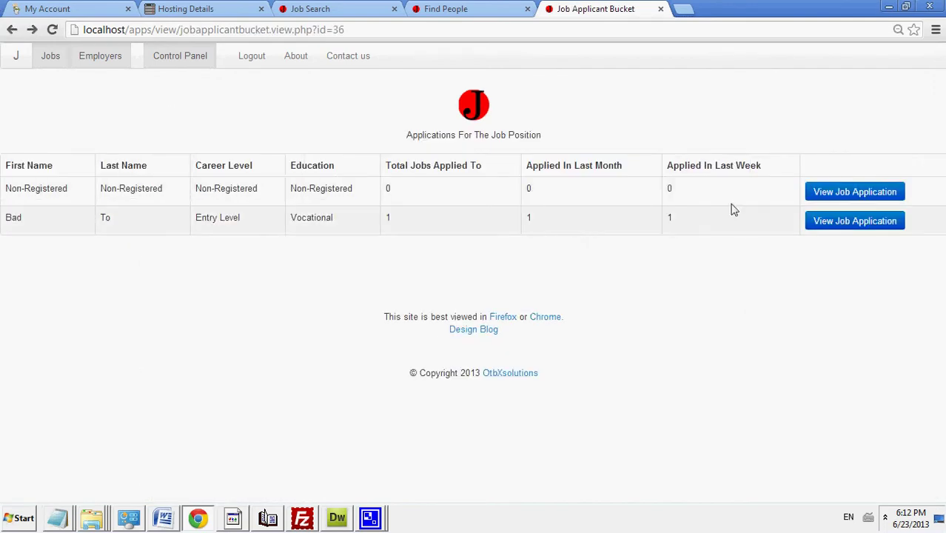
click(809, 194)
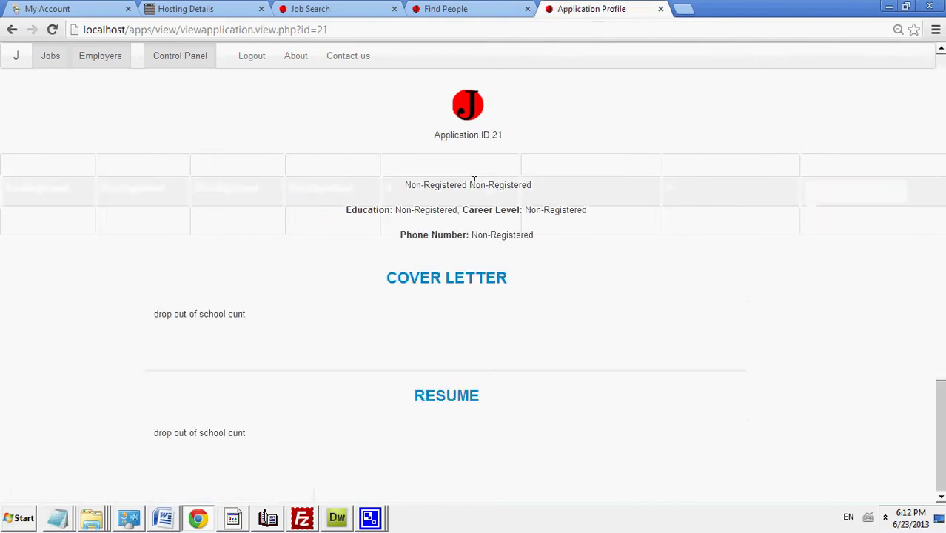
Step: Open the second applicant's application, collapse its cover letter and resume, and highlight the name
click(11, 29)
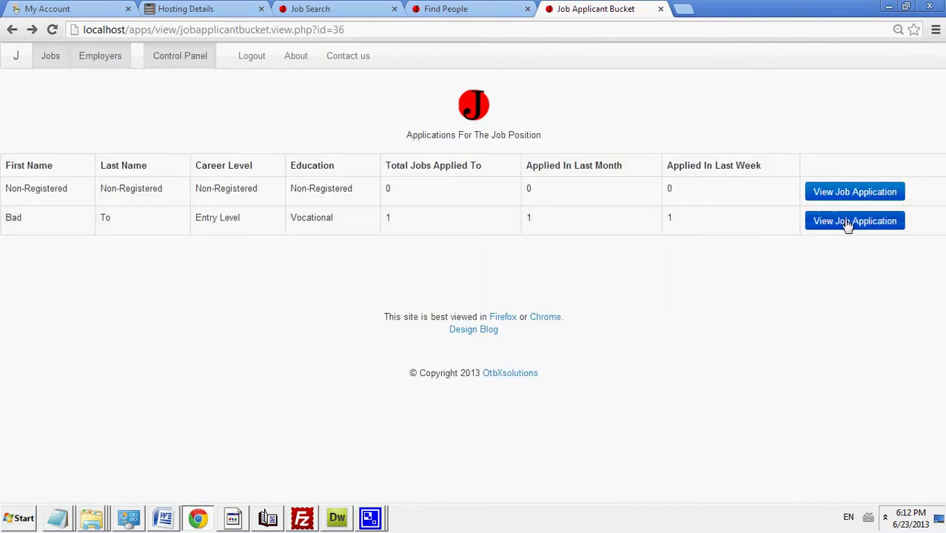
click(846, 222)
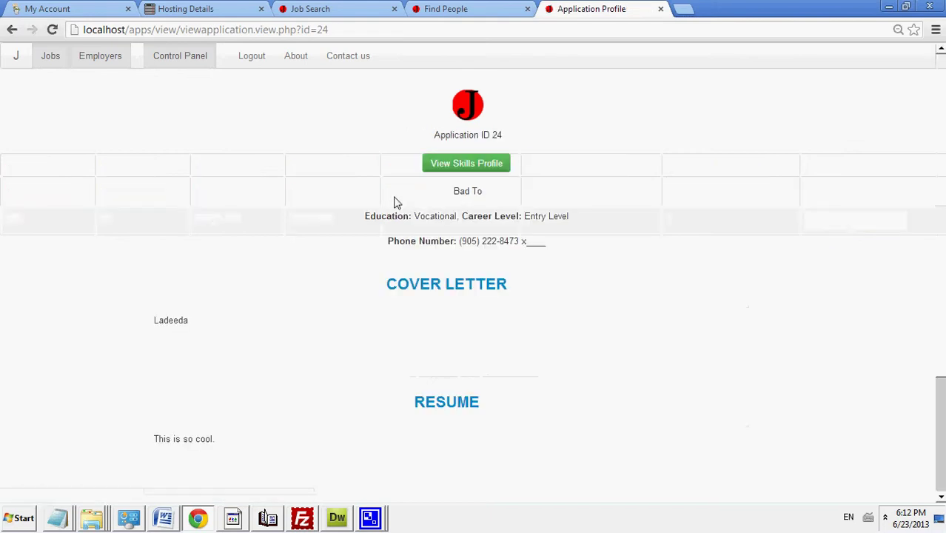
click(460, 287)
click(455, 337)
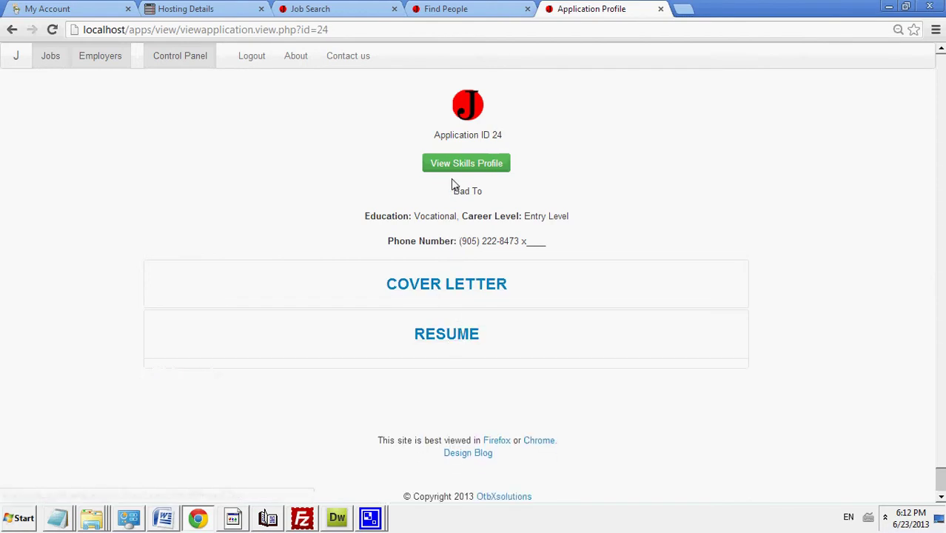
drag(453, 190, 477, 191)
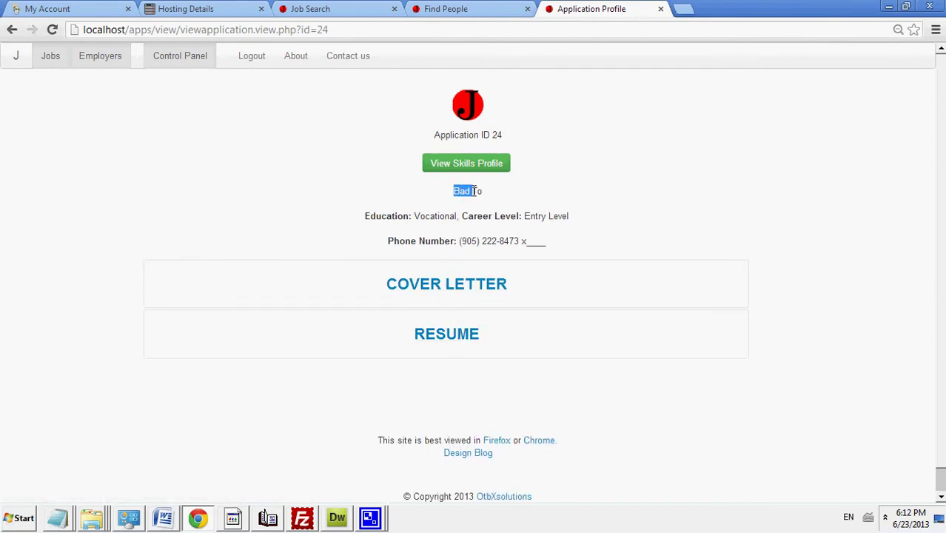
click(485, 194)
double_click(482, 191)
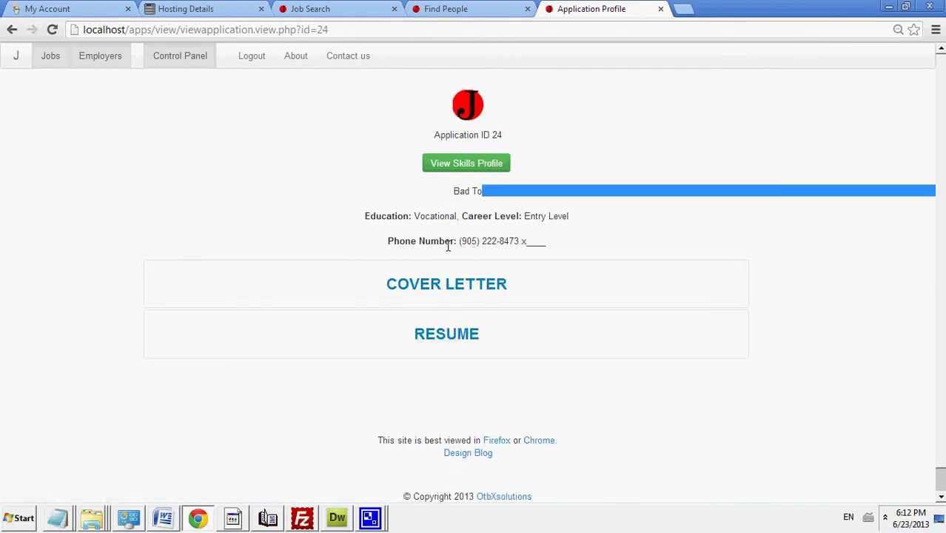
Step: View Application 24's skills profile, then open and close the contact form without sending
click(466, 165)
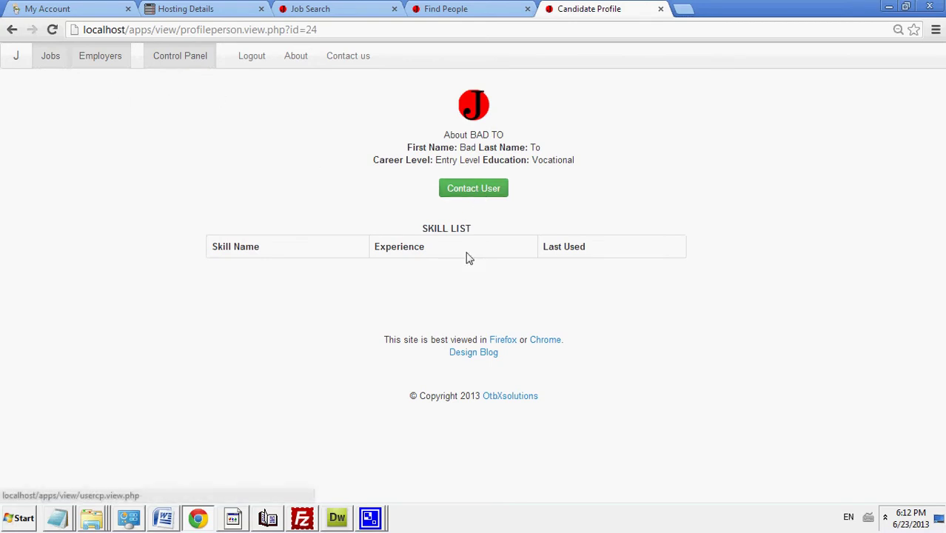
click(467, 191)
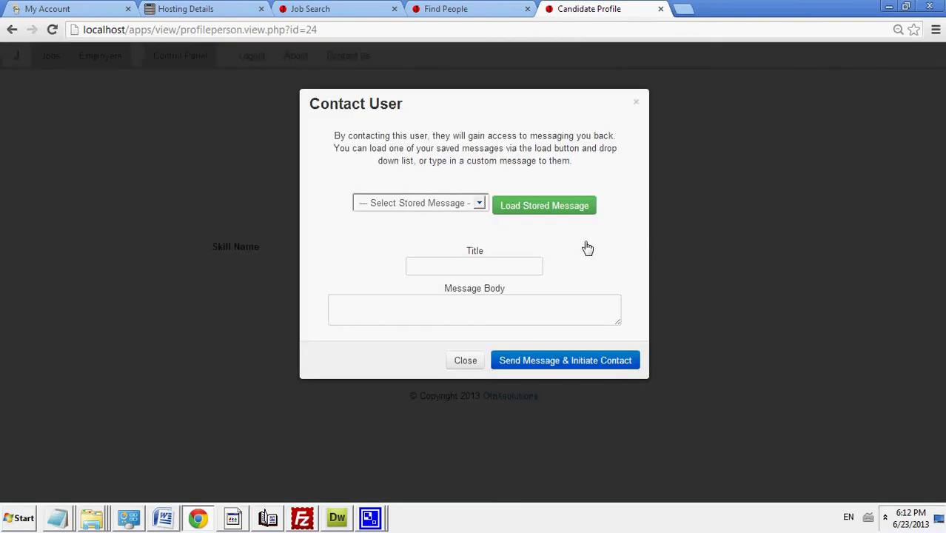
click(464, 360)
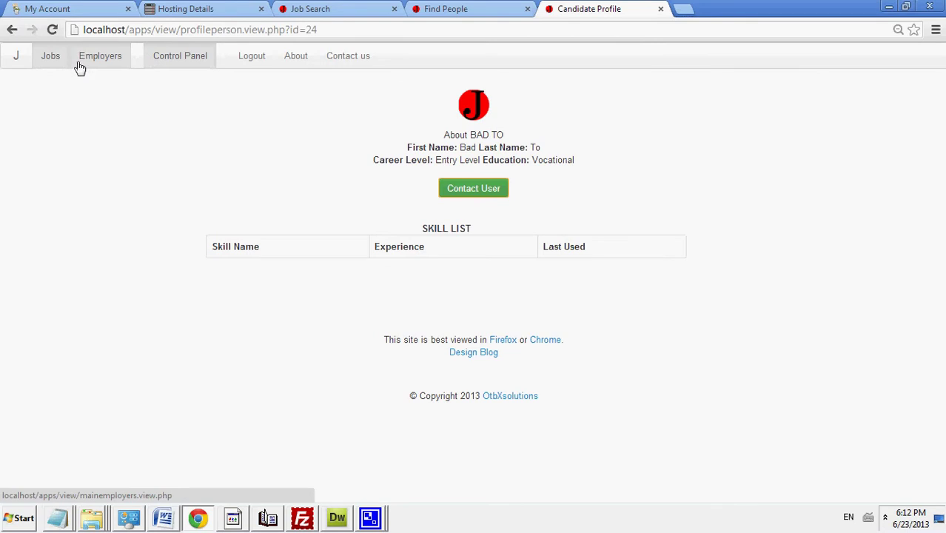
Step: Read the Design Blog's Post 16 – Adding Content & Fixes notes, then return to the Control Panel
click(41, 65)
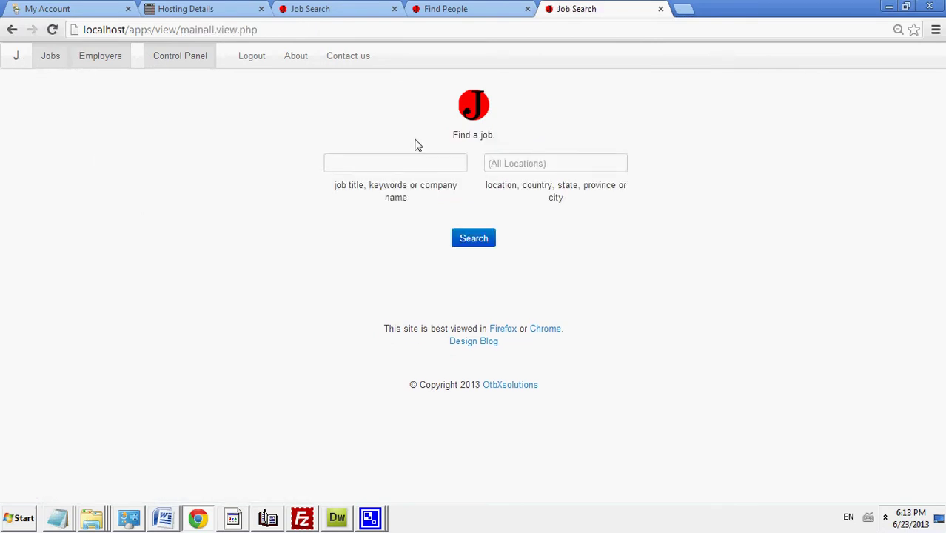
click(164, 65)
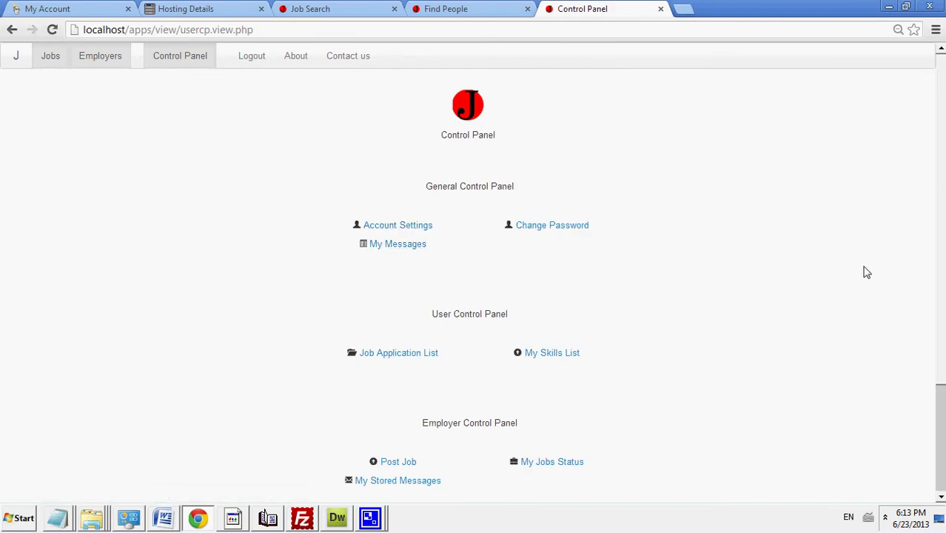
scroll(941, 349, down, 2)
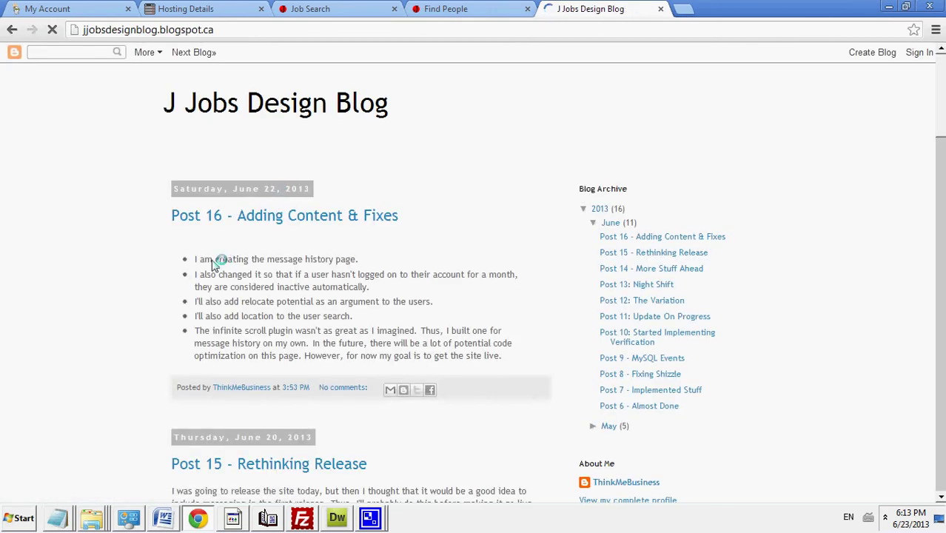
drag(195, 257, 380, 288)
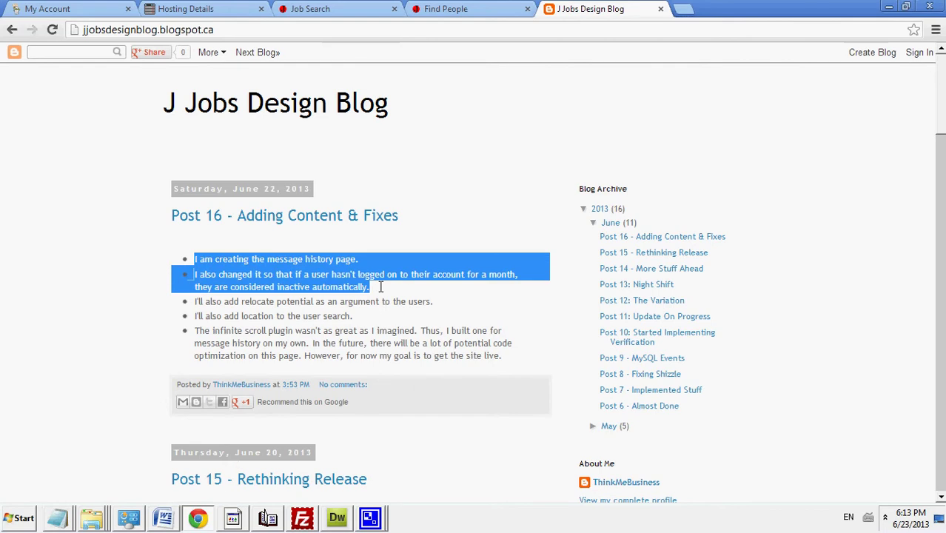
click(380, 287)
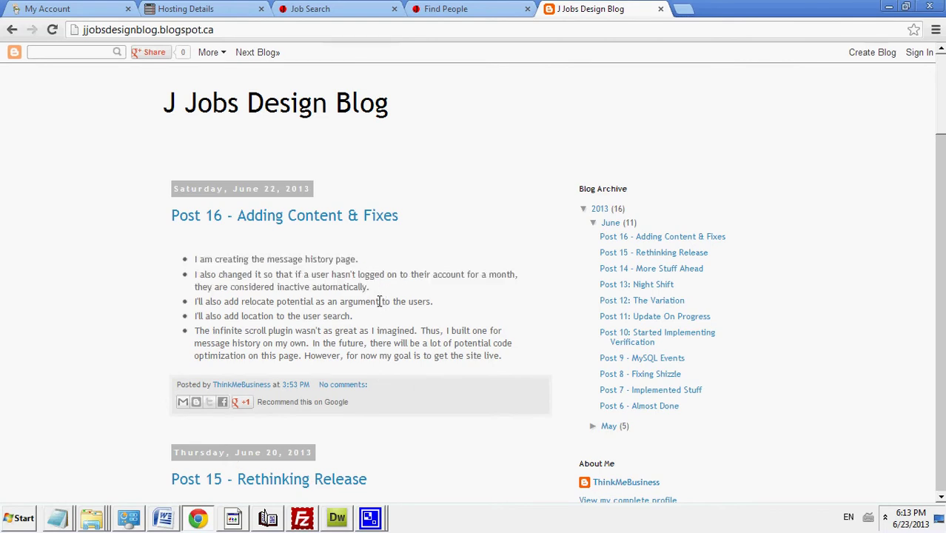
triple_click(380, 301)
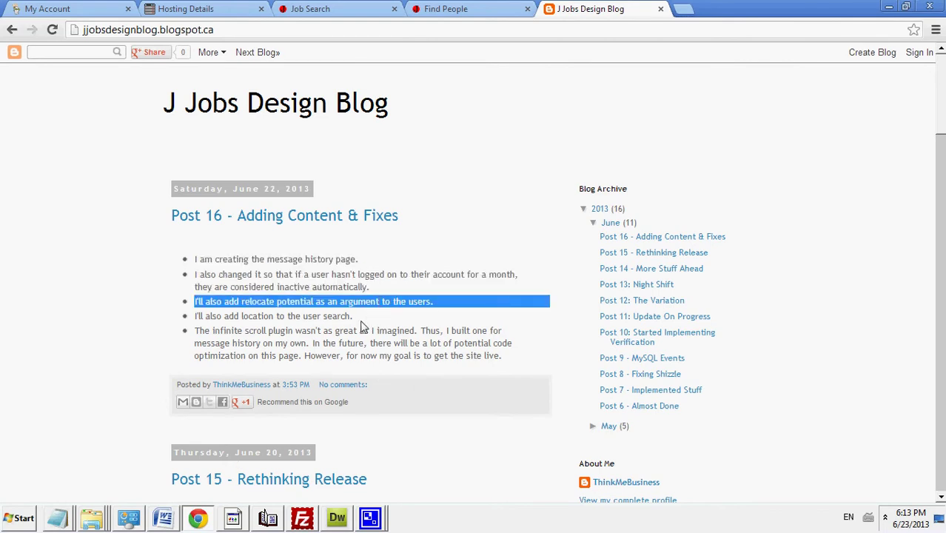
drag(364, 318, 422, 330)
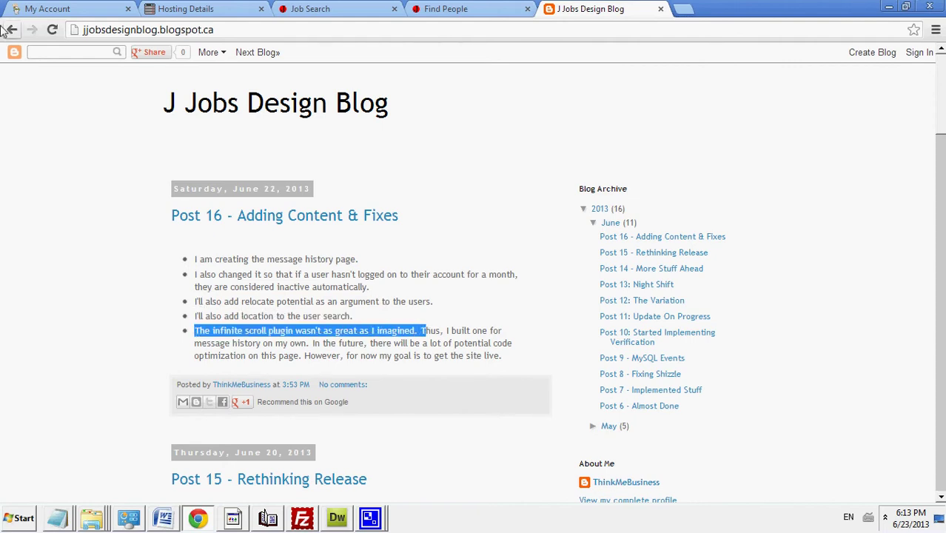
click(11, 34)
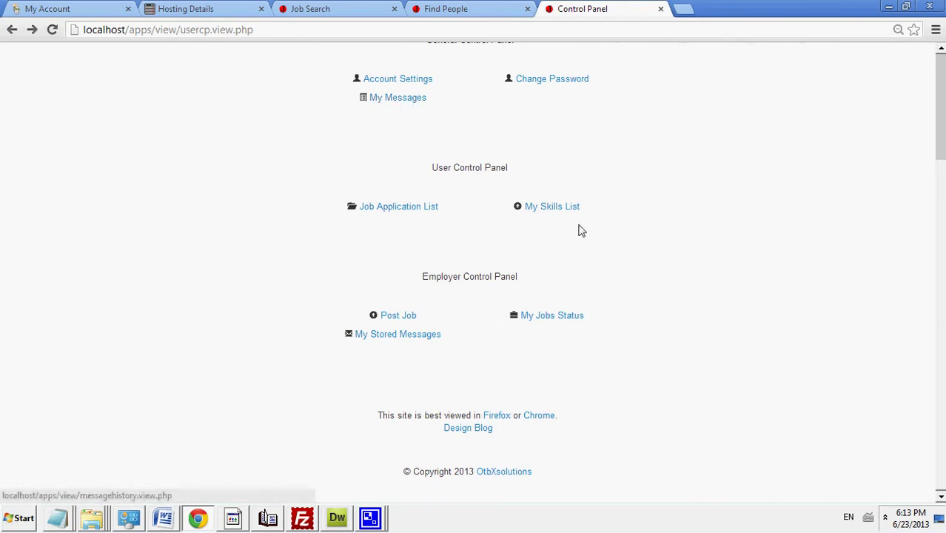
Step: Open My Messages and scroll until older messages like Unrequited Love and Dust Mites load
scroll(749, 111, up, 2)
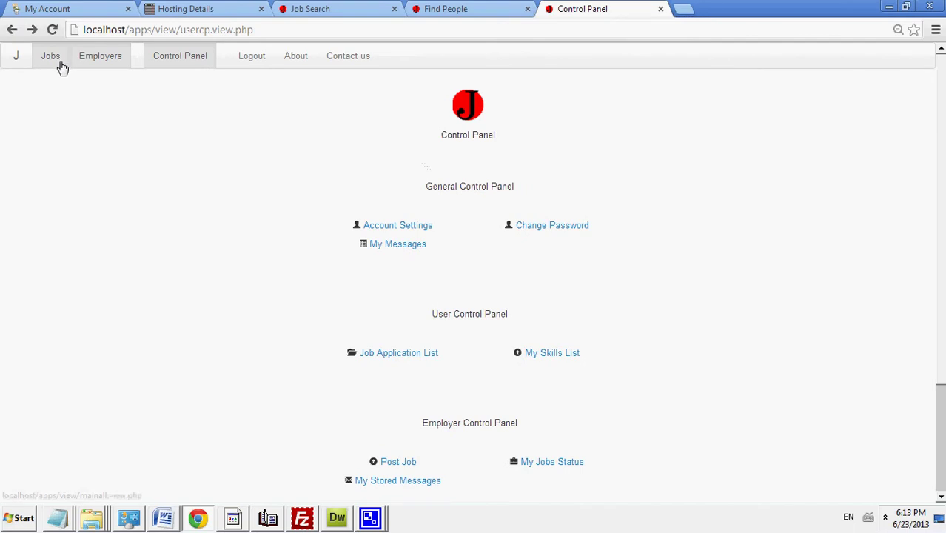
click(395, 247)
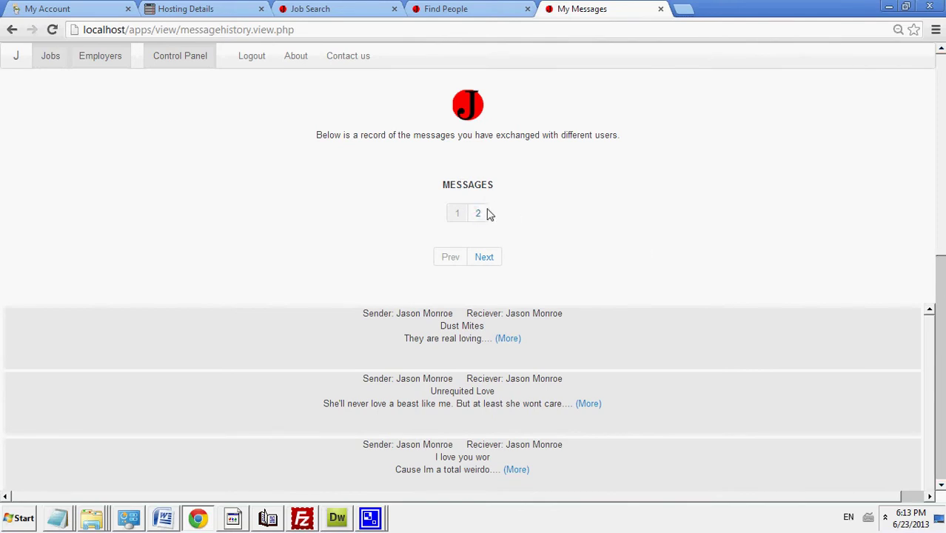
drag(937, 222, 942, 343)
scroll(925, 335, down, 1)
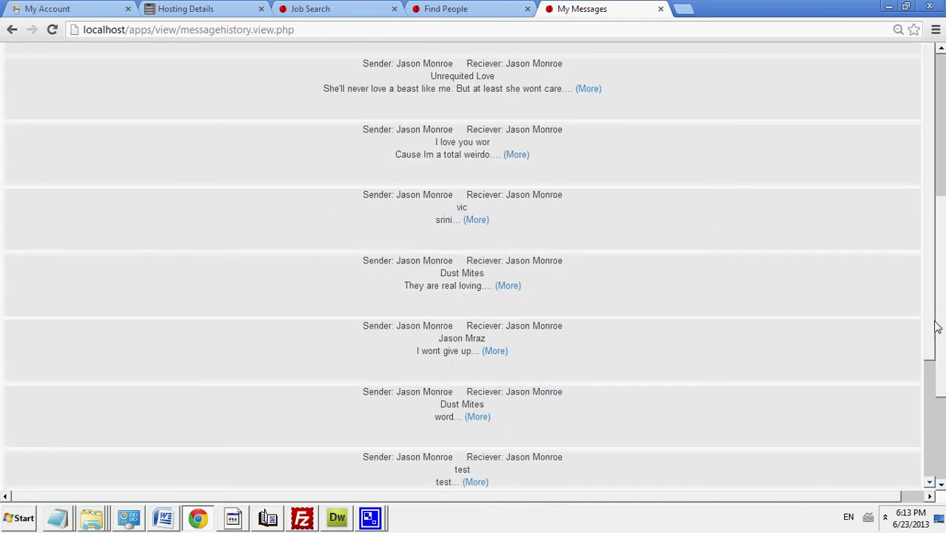
scroll(934, 329, down, 3)
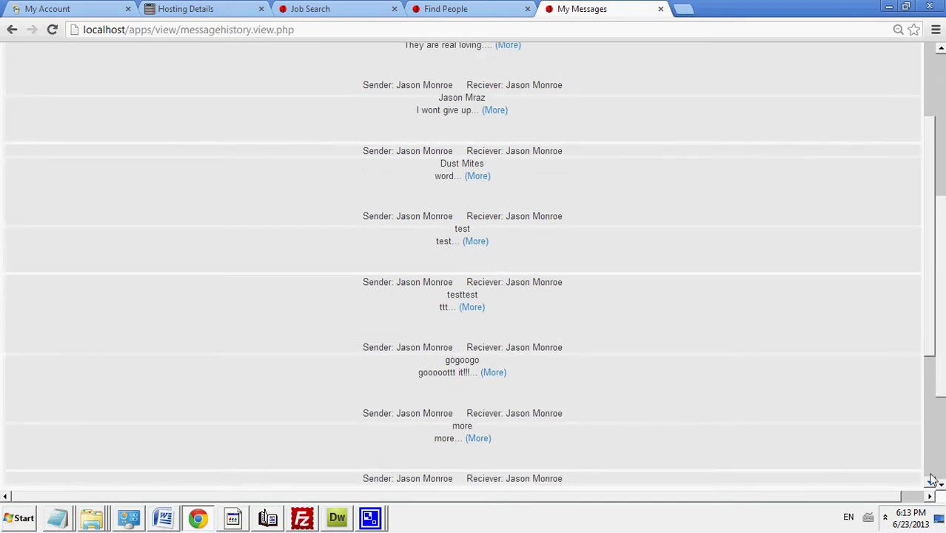
scroll(933, 341, down, 3)
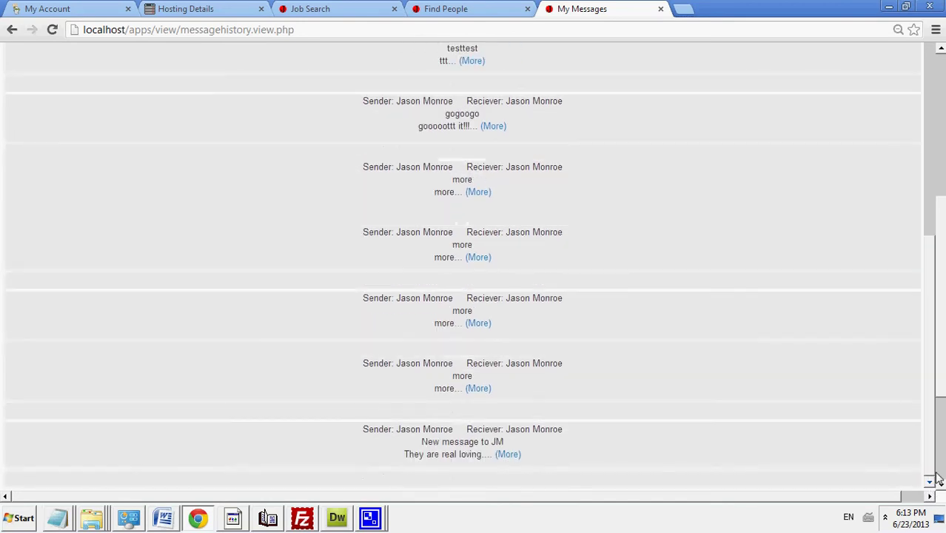
drag(942, 330, 941, 221)
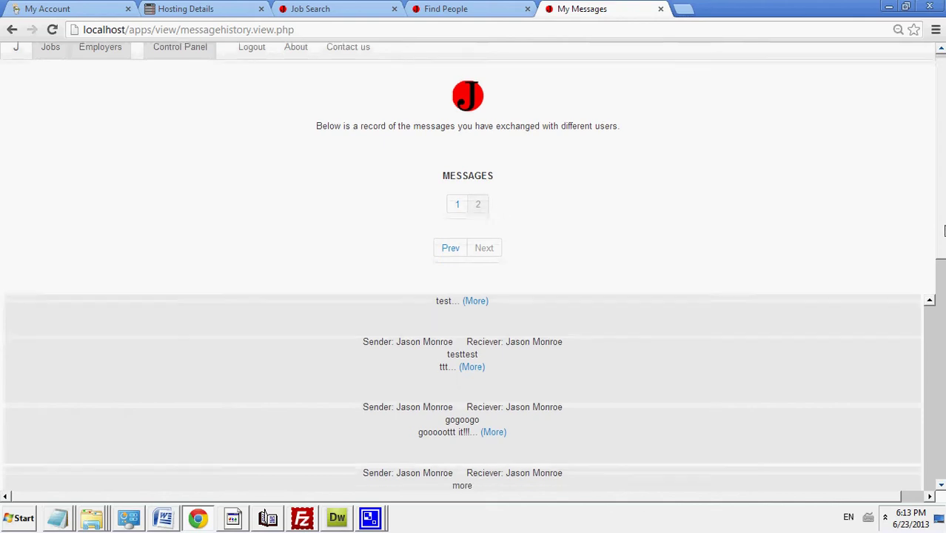
scroll(943, 206, down, 1)
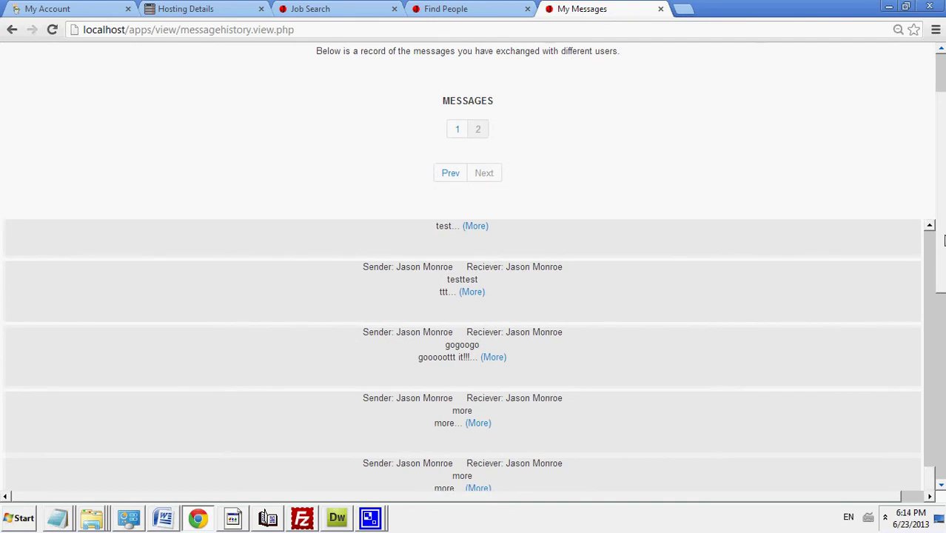
scroll(943, 240, down, 1)
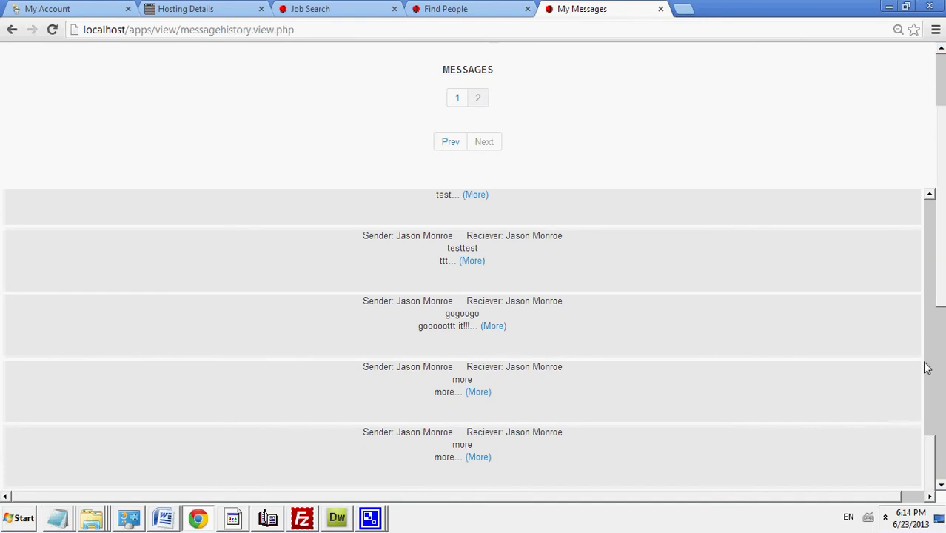
click(930, 403)
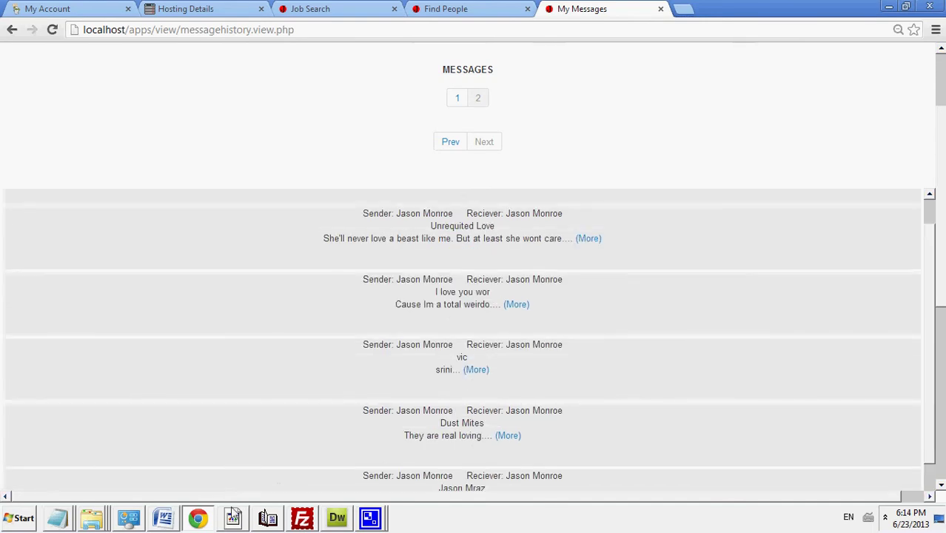
Step: Open the JB_MESSAGE stored procedure for editing in MySQL Workbench
click(232, 515)
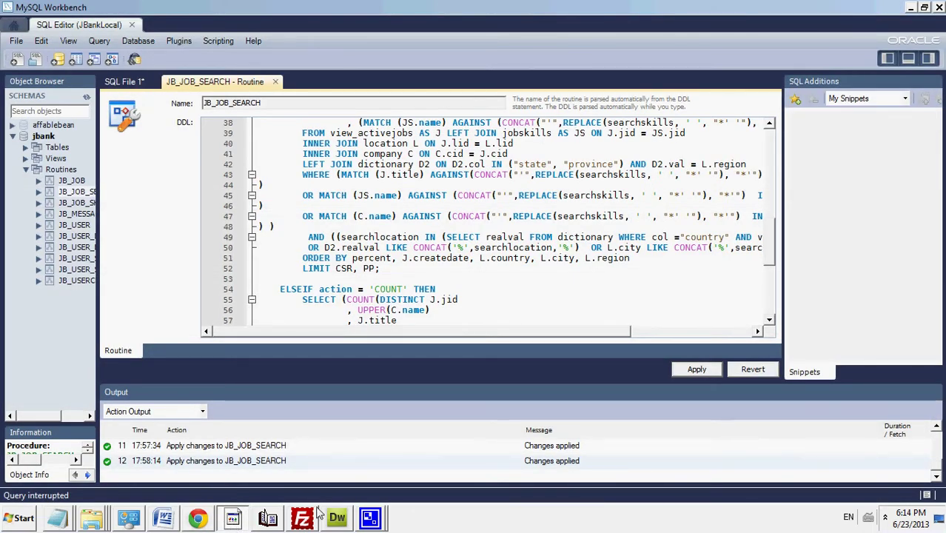
drag(98, 299, 166, 295)
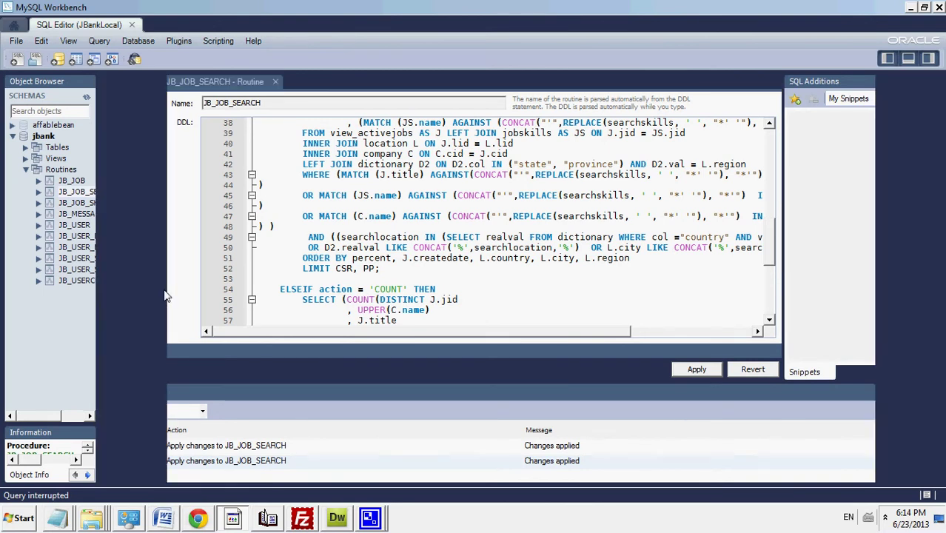
click(101, 216)
right_click(102, 216)
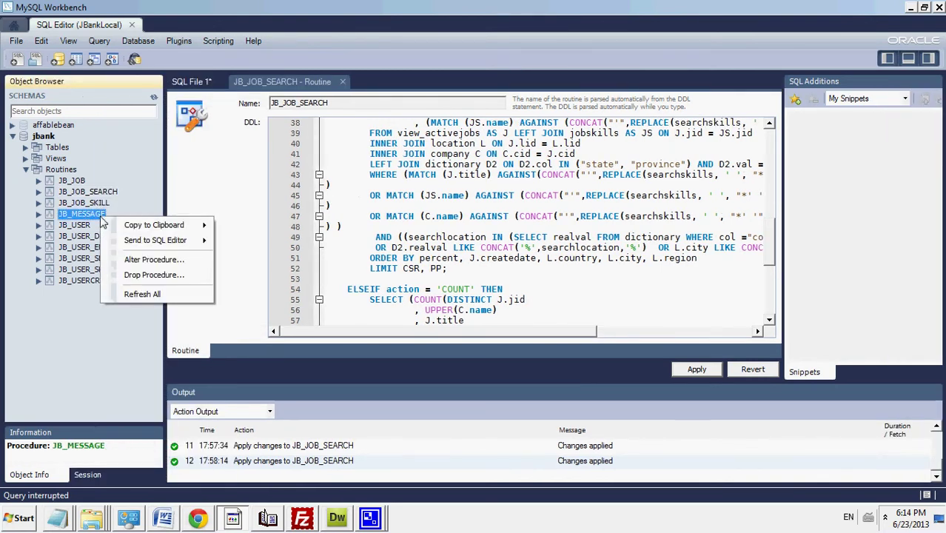
click(140, 262)
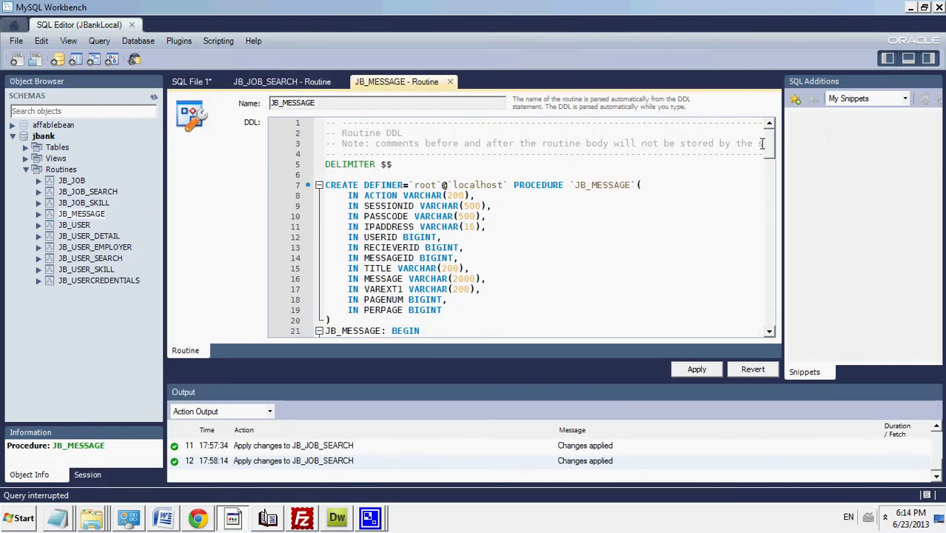
drag(769, 145, 769, 208)
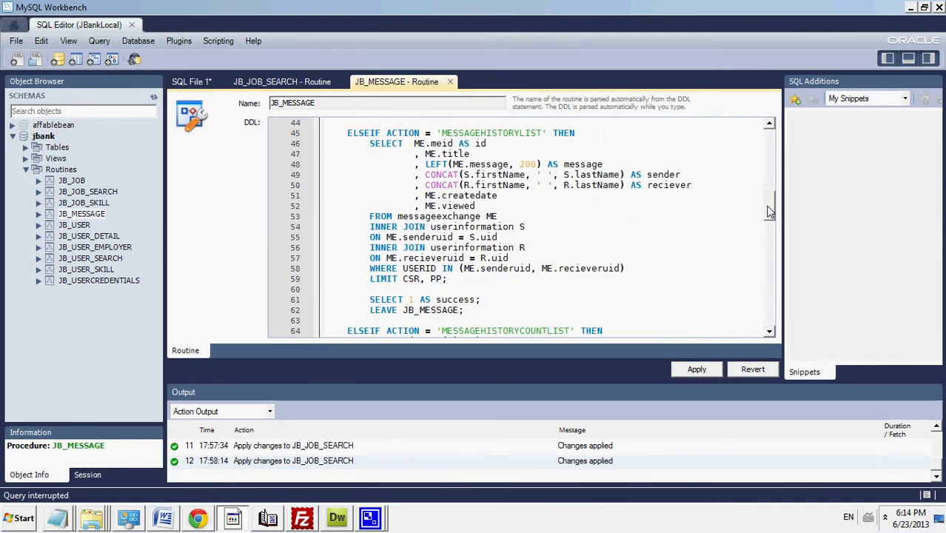
Step: Add 'ORDER BY ME.createdate DESC' above the LIMIT clause of the message-history query
click(446, 278)
key(Return)
text(;)
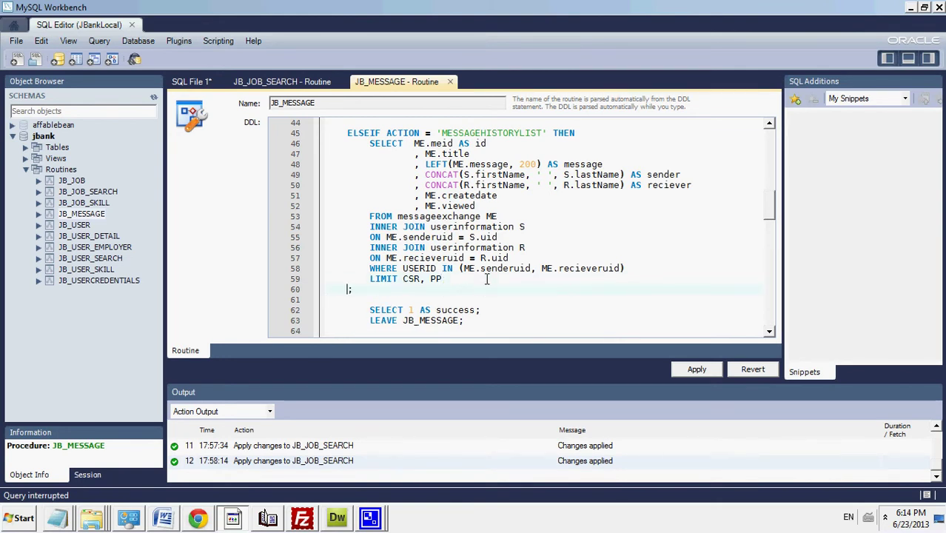
key(shift+Home)
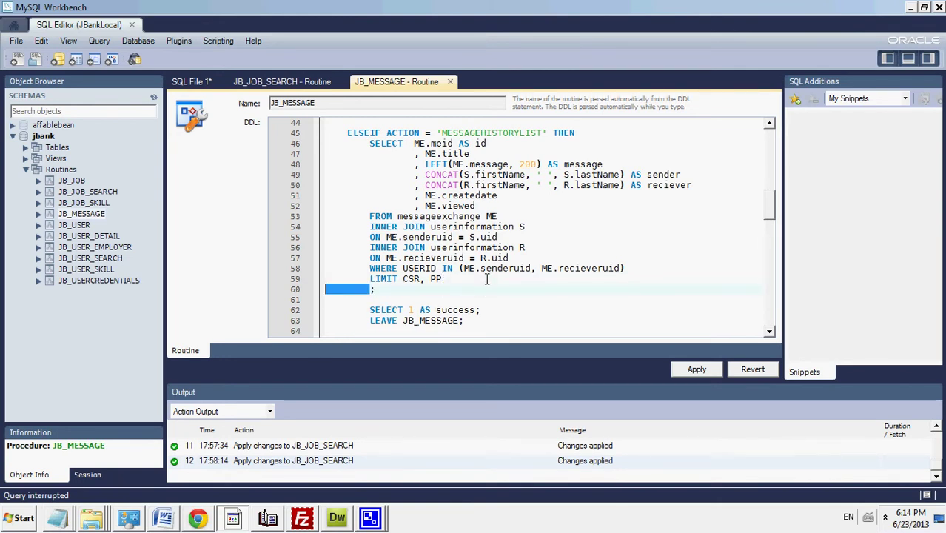
key(BackSpace)
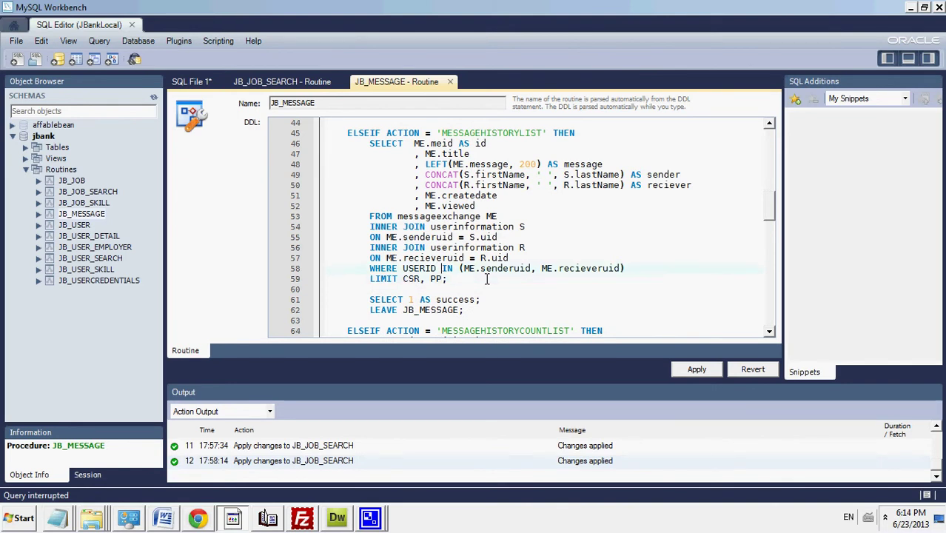
key(Return)
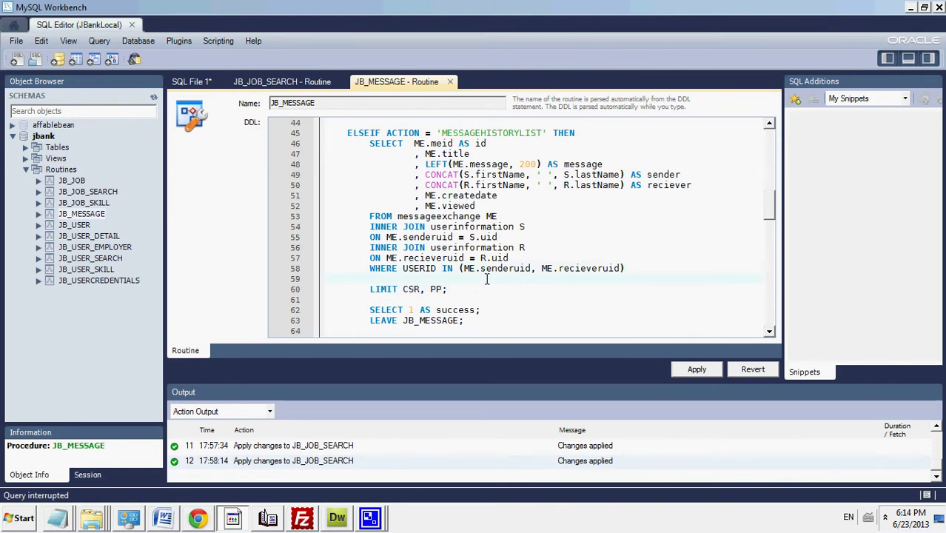
text(ORDER BY)
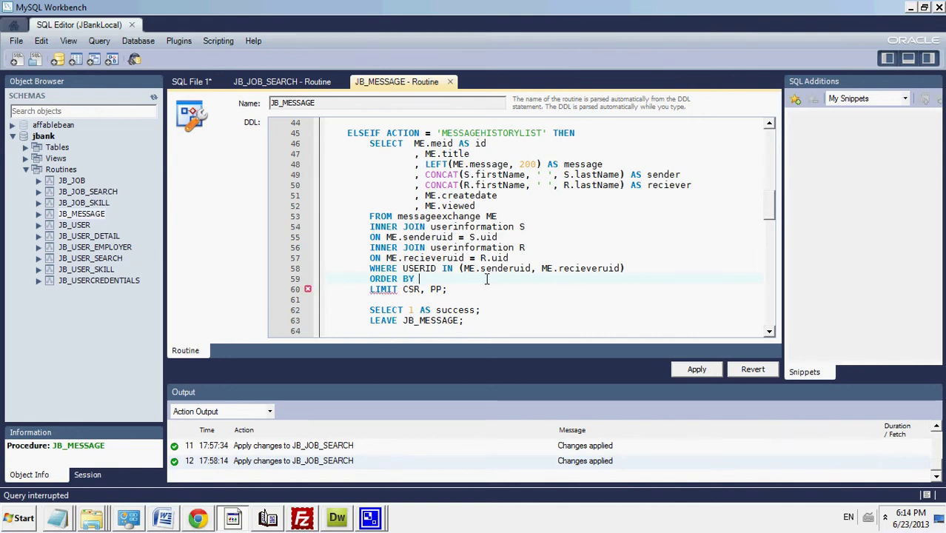
text( ME.createdate)
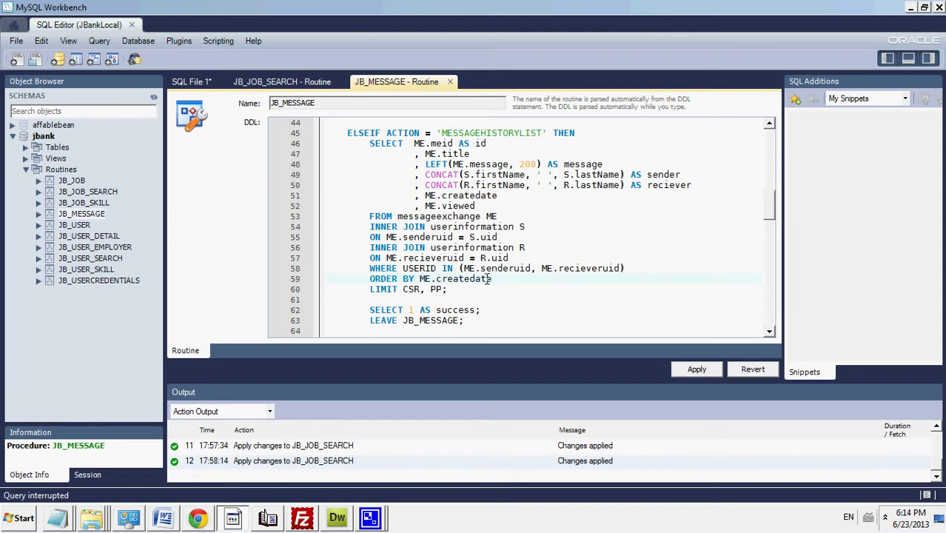
text( DESC)
Step: Apply the edited JB_MESSAGE procedure to the jbank database
click(696, 369)
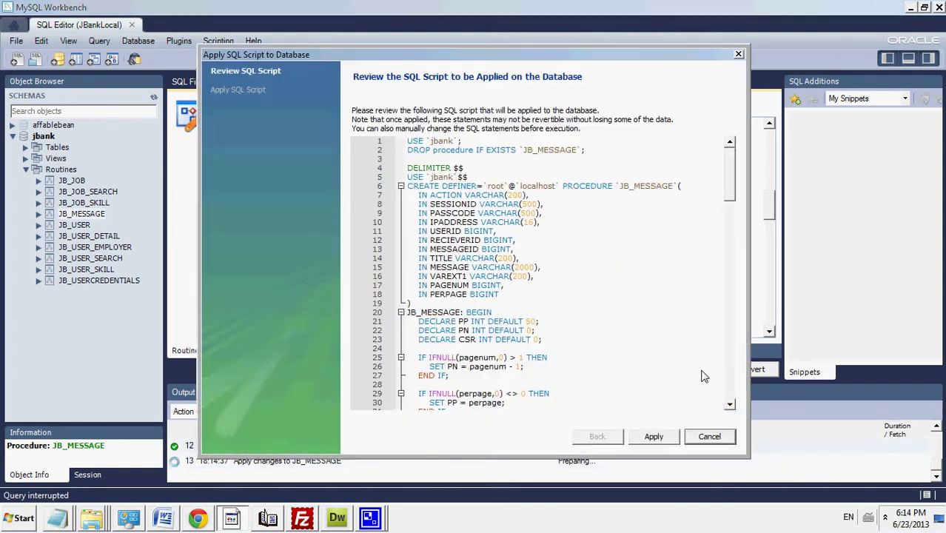
click(654, 436)
click(654, 436)
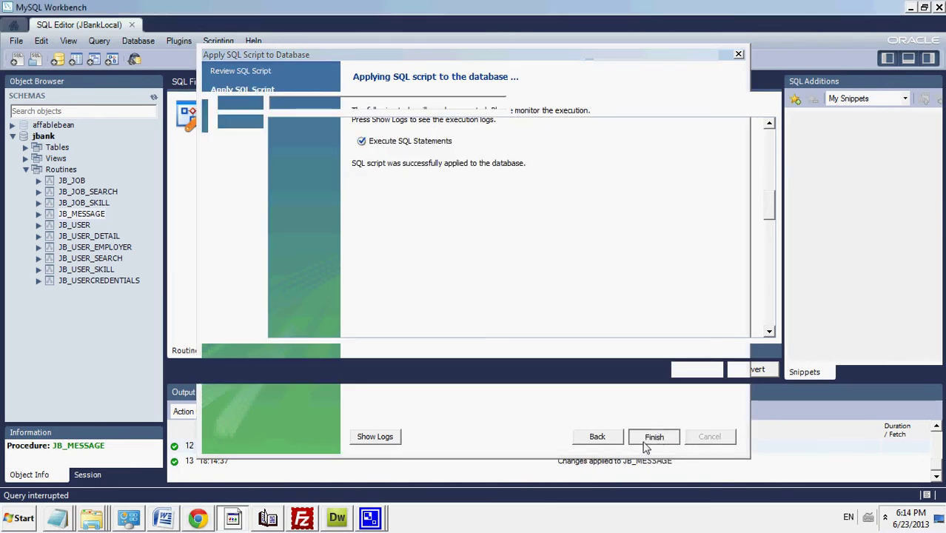
Step: Reload My Messages in Chrome and confirm 'New message to JM' now appears first
click(208, 524)
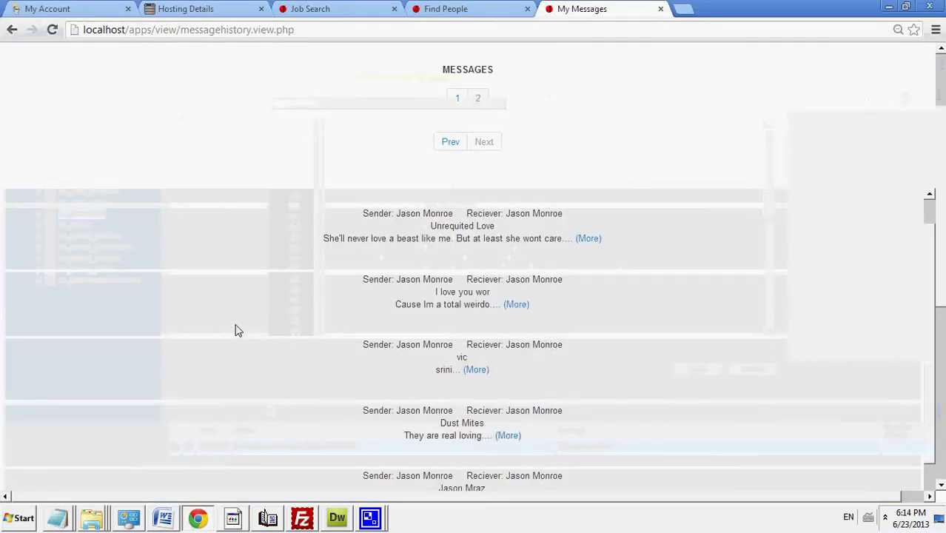
click(260, 30)
key(Return)
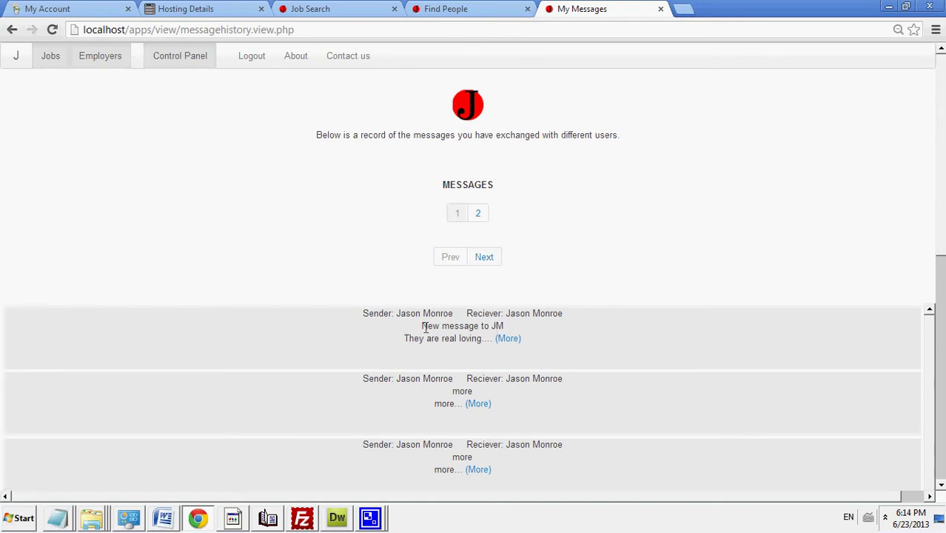
drag(422, 326, 511, 323)
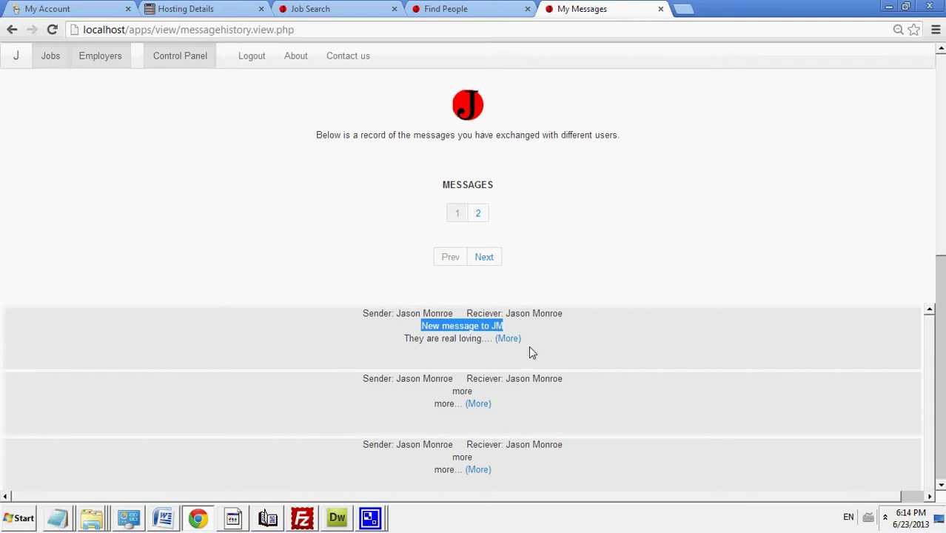
scroll(942, 392, down, 6)
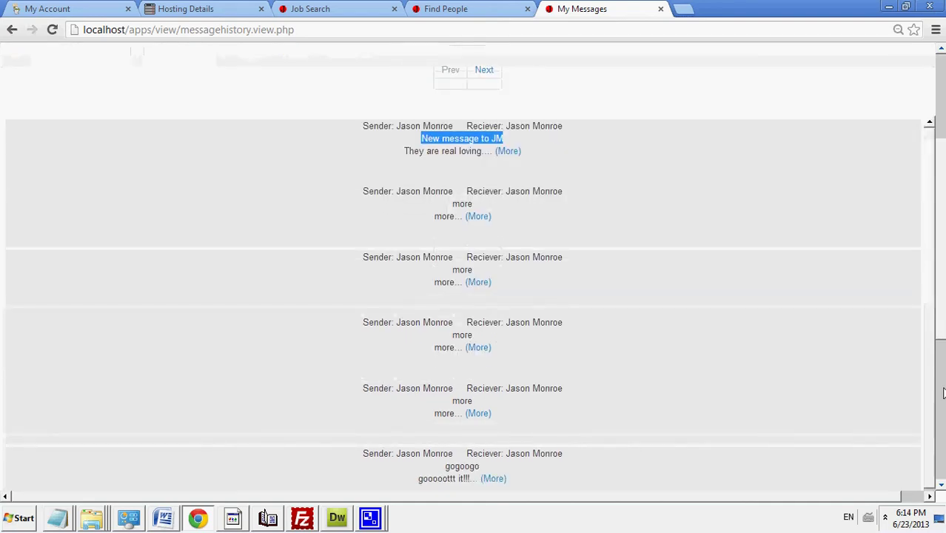
scroll(941, 392, up, 6)
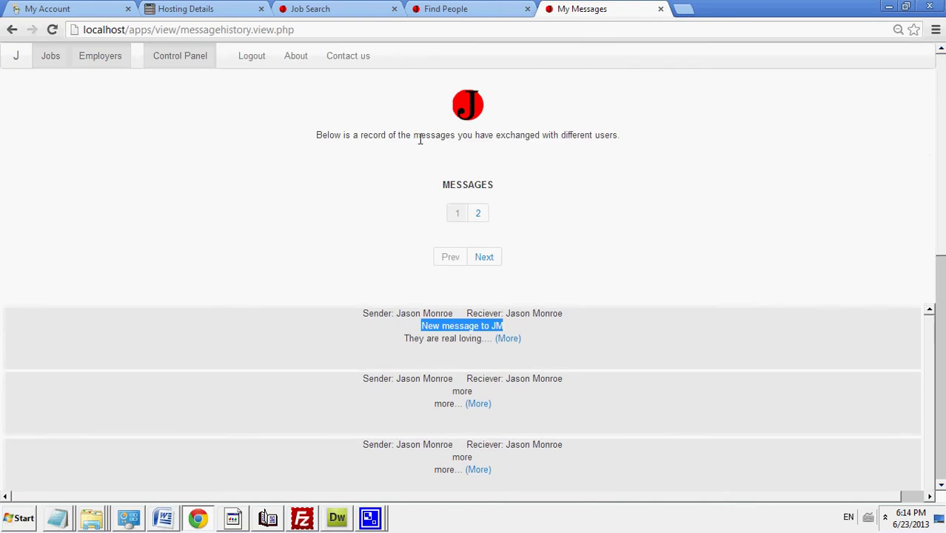
Step: Visit the Employers page, then the Job Search page, trying the keywords and location fields
click(104, 58)
click(43, 57)
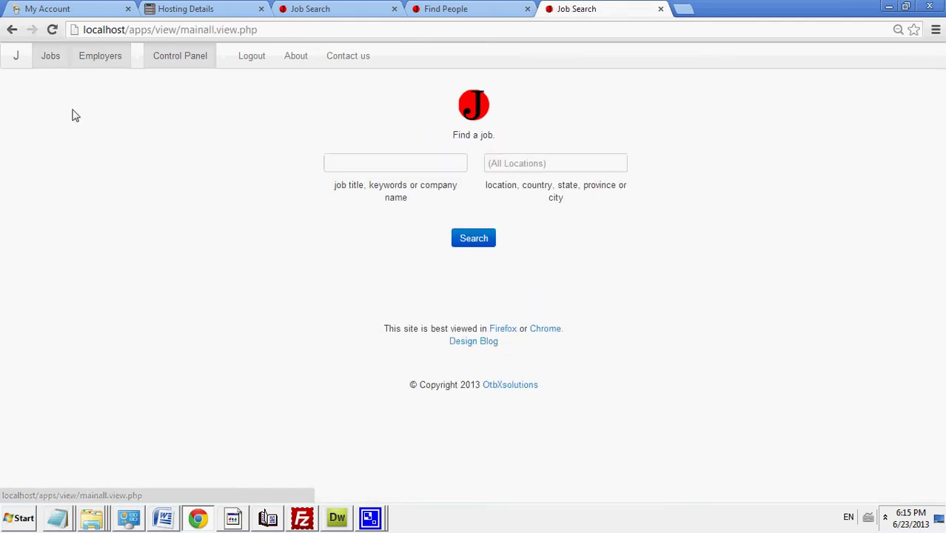
click(427, 155)
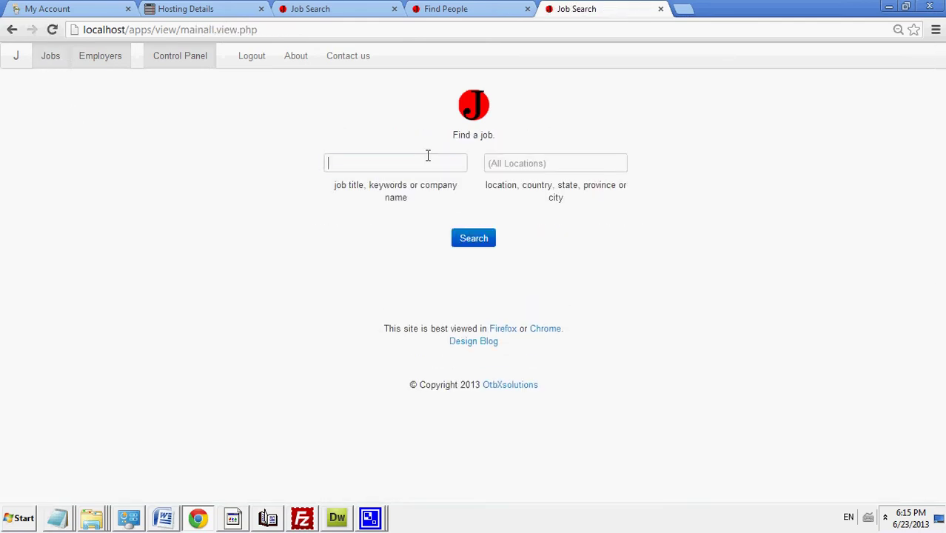
click(531, 162)
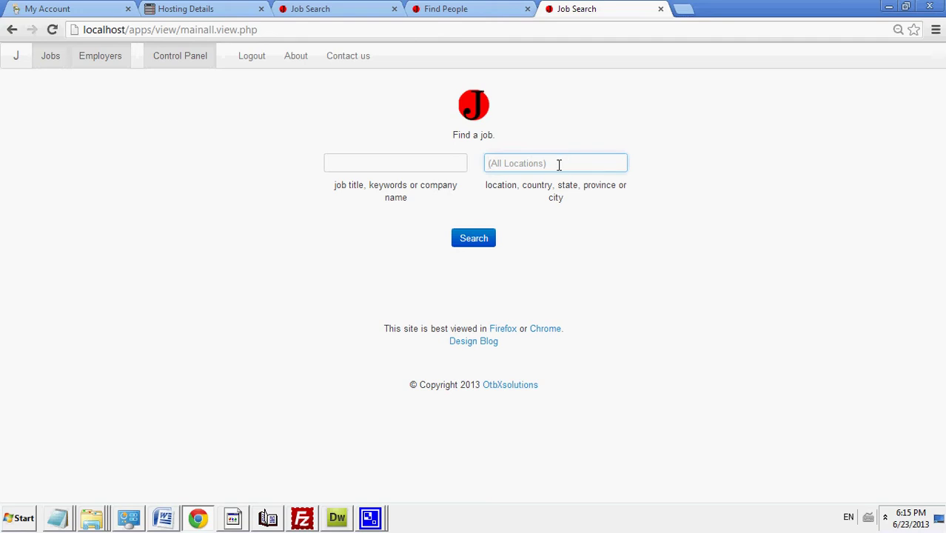
click(441, 164)
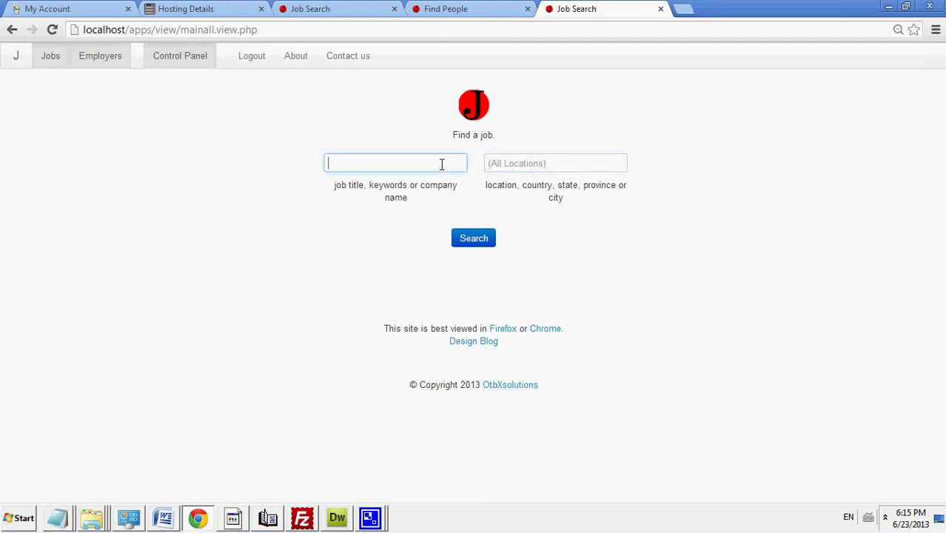
Step: Log out and highlight the 'You have been signed out' and 'Good Bye.' text
click(254, 68)
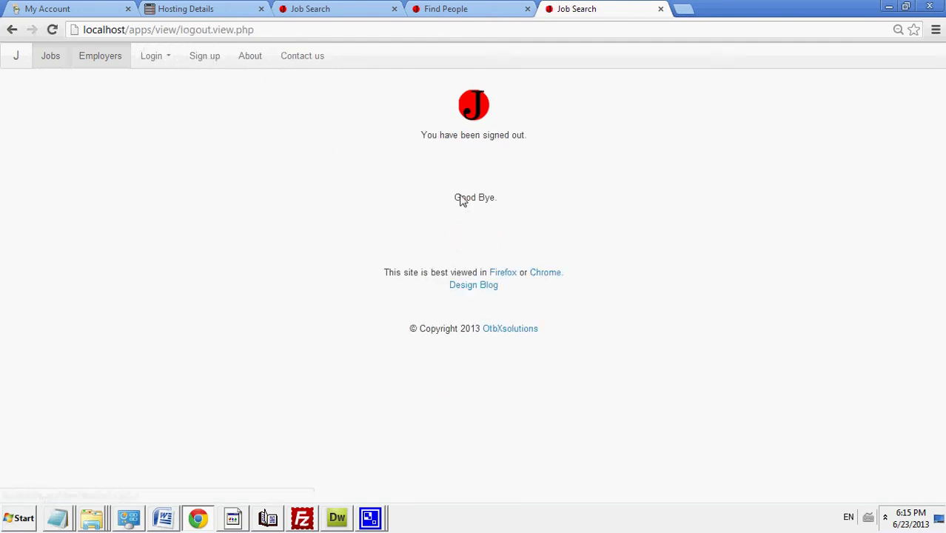
drag(455, 196, 509, 195)
drag(528, 139, 413, 101)
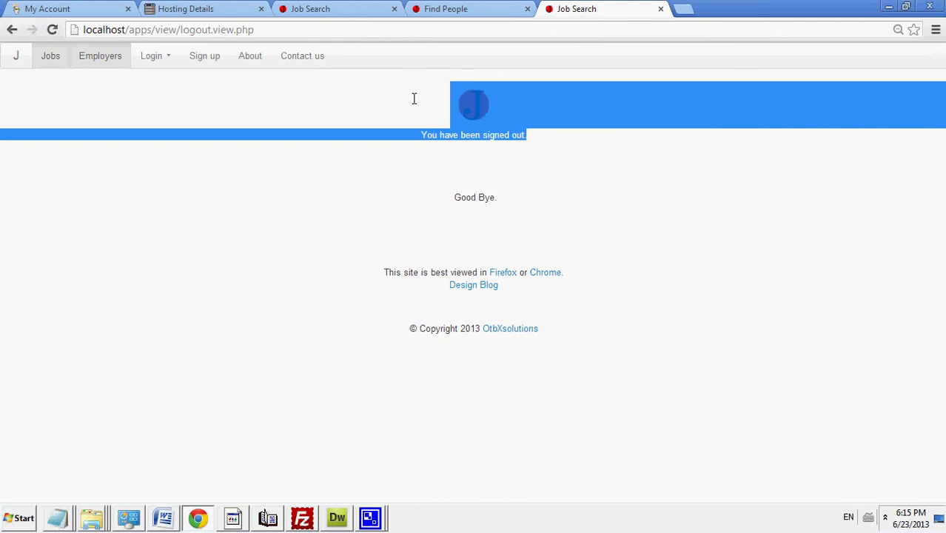
drag(433, 111, 591, 143)
drag(579, 190, 573, 211)
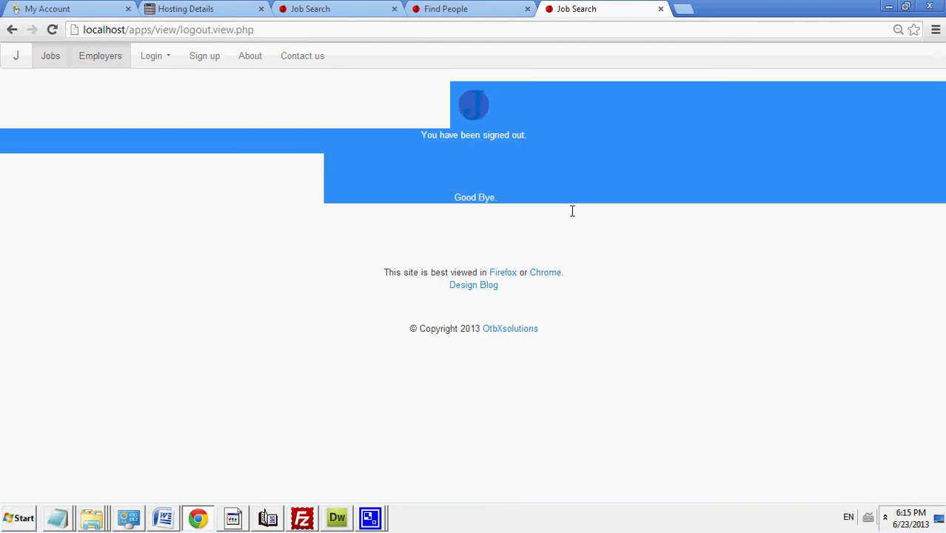
click(516, 204)
drag(515, 204, 453, 203)
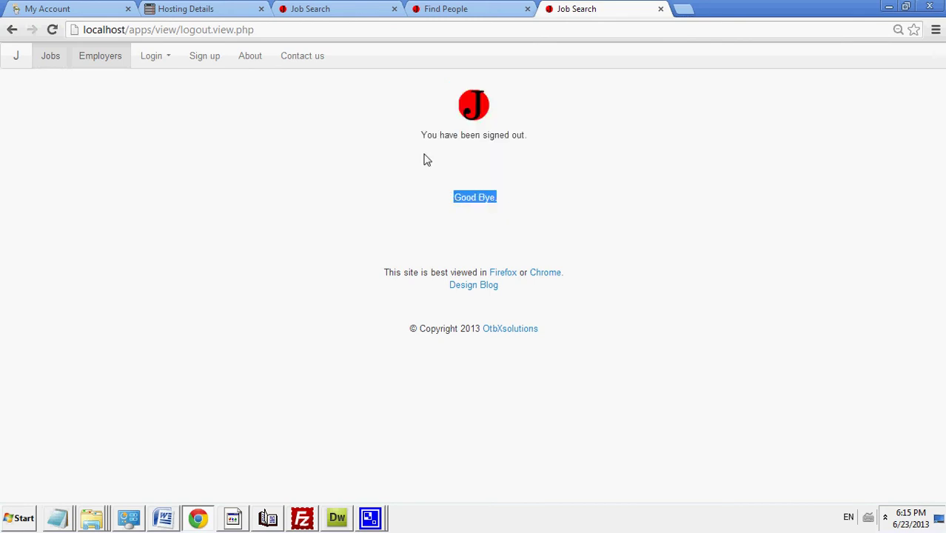
drag(422, 134, 439, 94)
click(534, 131)
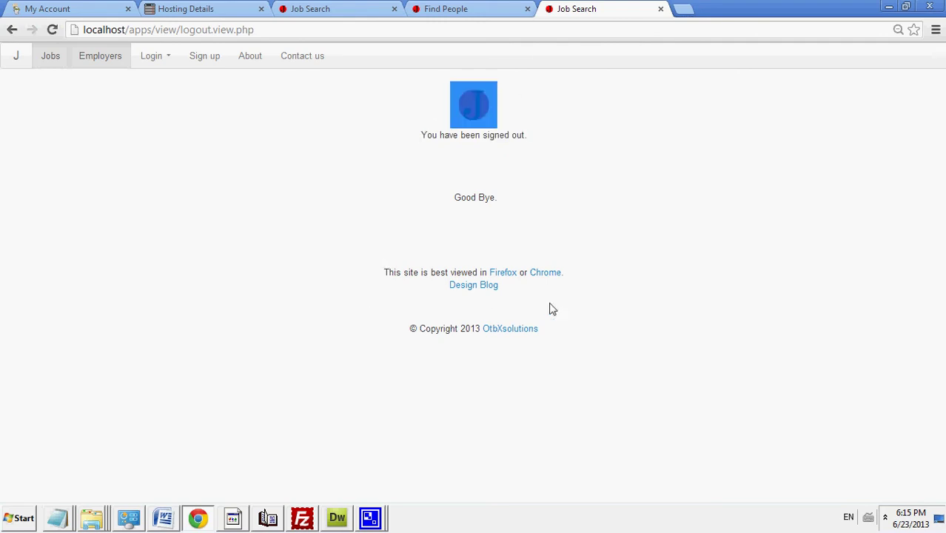
Step: Browse the OtbXsolutions portfolio, return to its home page, and close the Find People tab
click(516, 334)
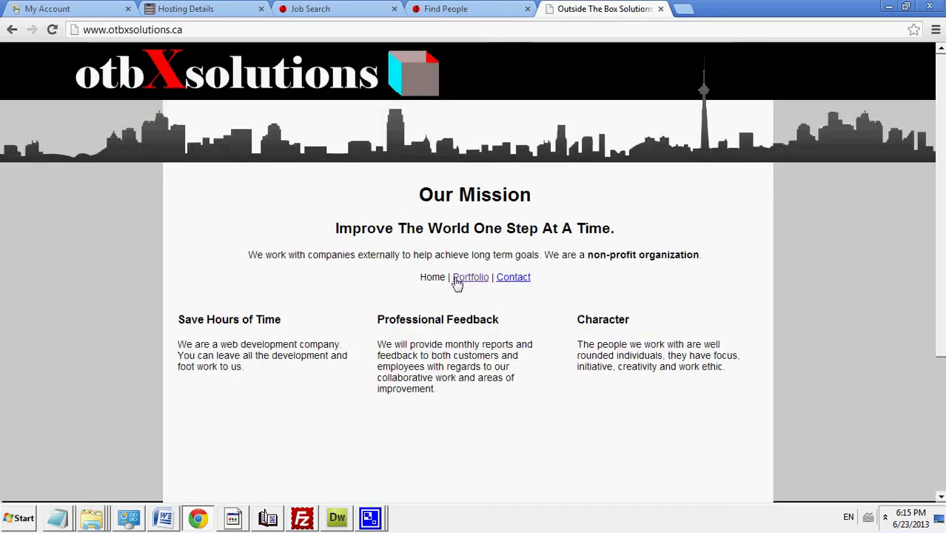
click(456, 280)
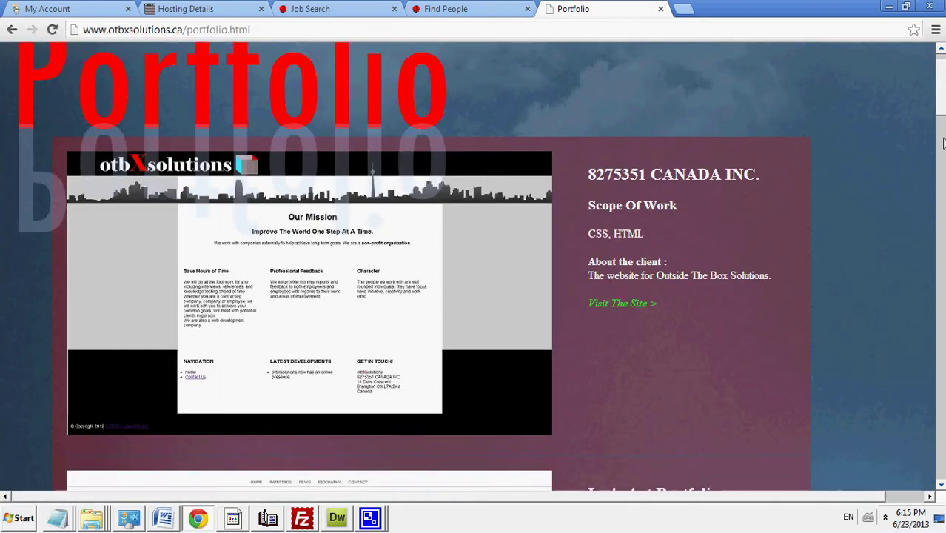
scroll(941, 91, down, 15)
scroll(474, 266, down, 15)
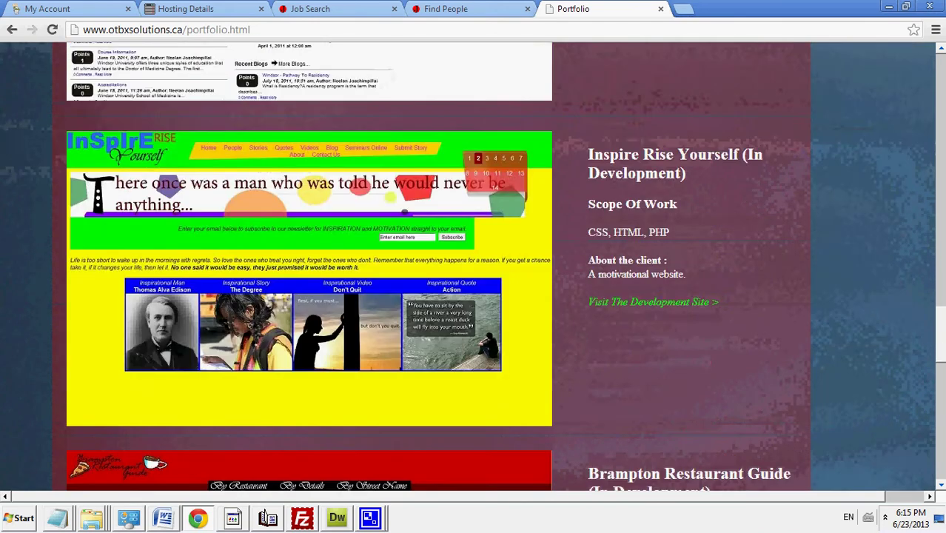
scroll(919, 183, down, 10)
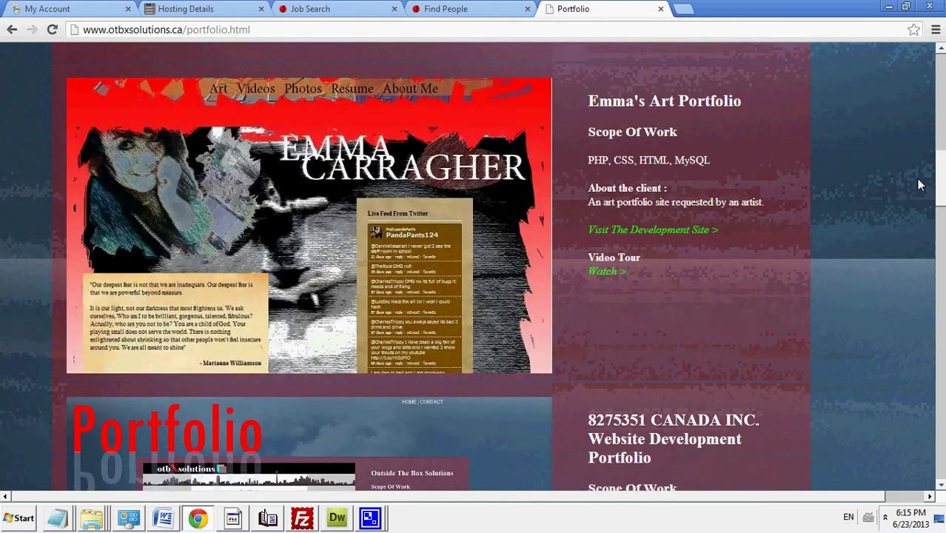
scroll(900, 154, up, 2)
click(10, 28)
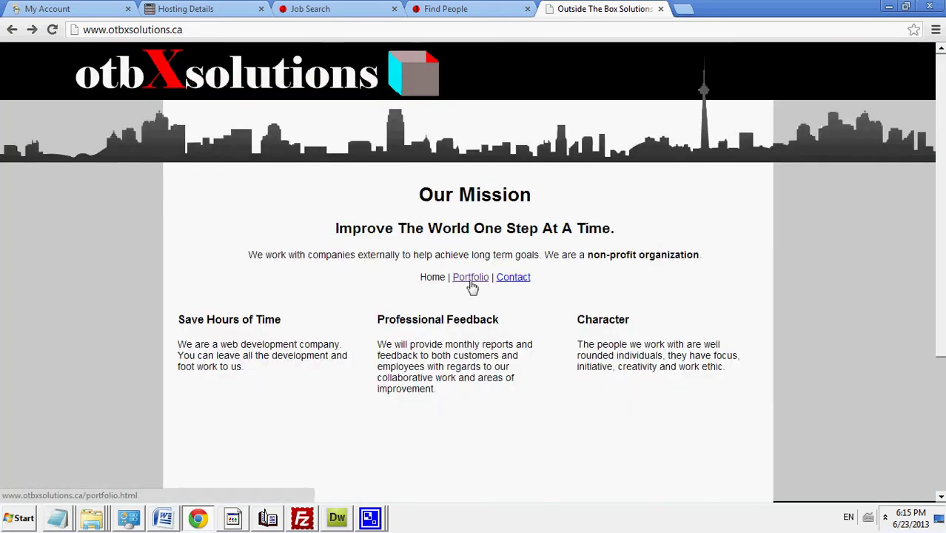
click(477, 8)
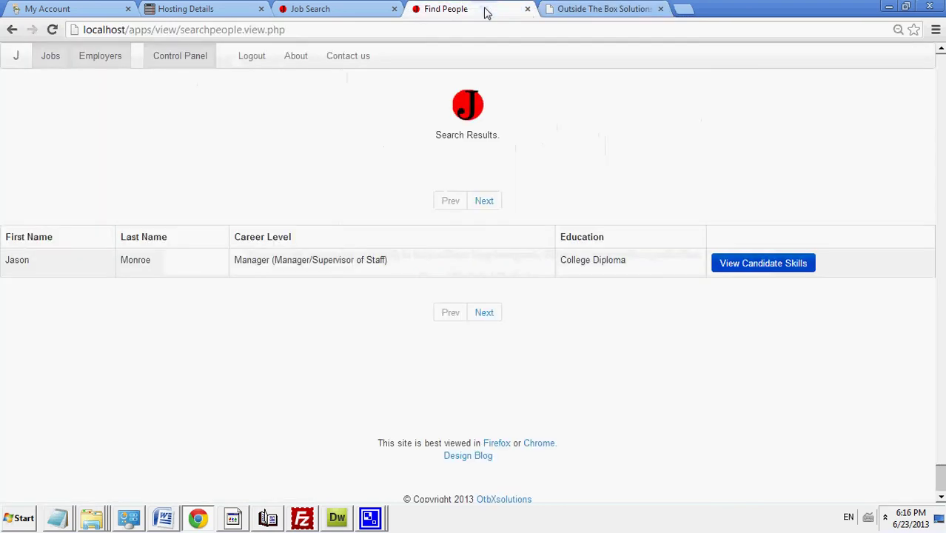
click(528, 9)
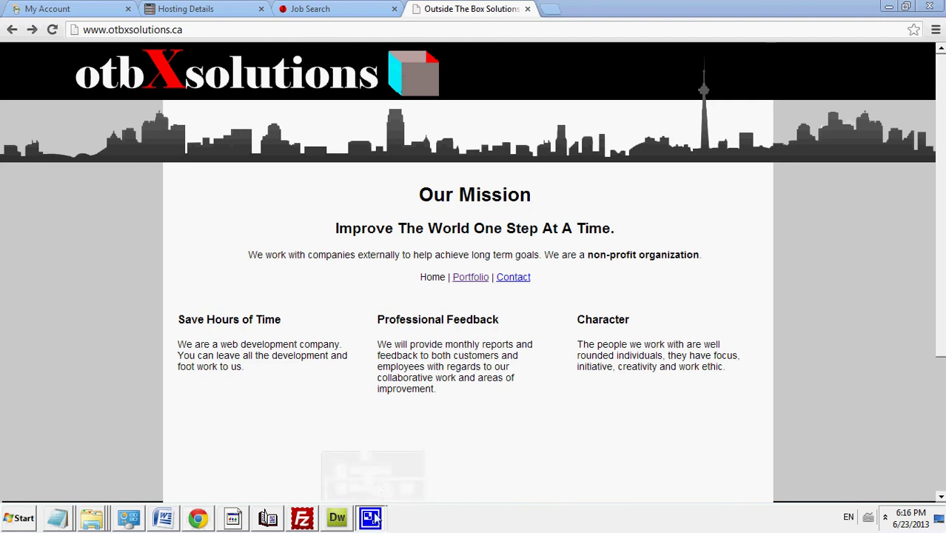
Step: Stop the CamStudio recording and move its window off the Job Search fields
click(376, 518)
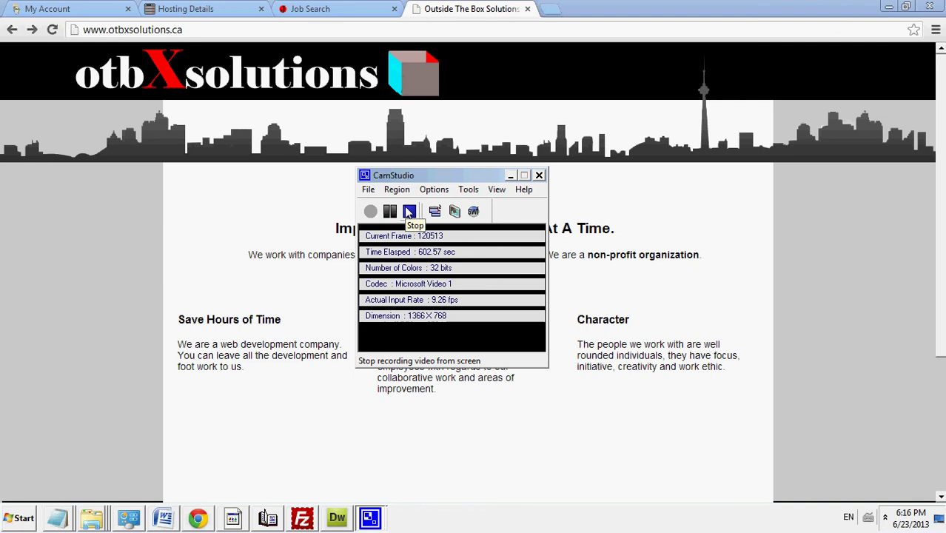
click(411, 213)
drag(411, 174, 393, 86)
click(343, 6)
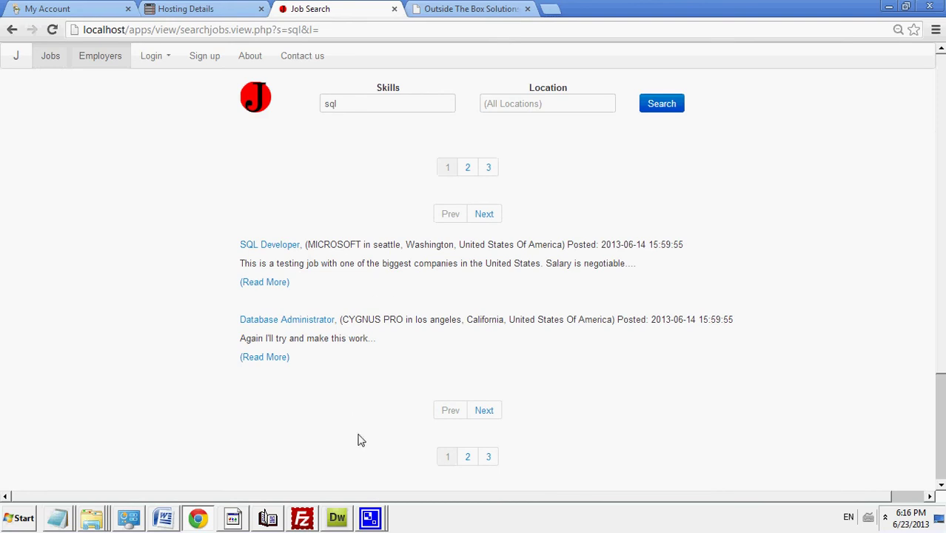
mouse_move(367, 515)
click(378, 471)
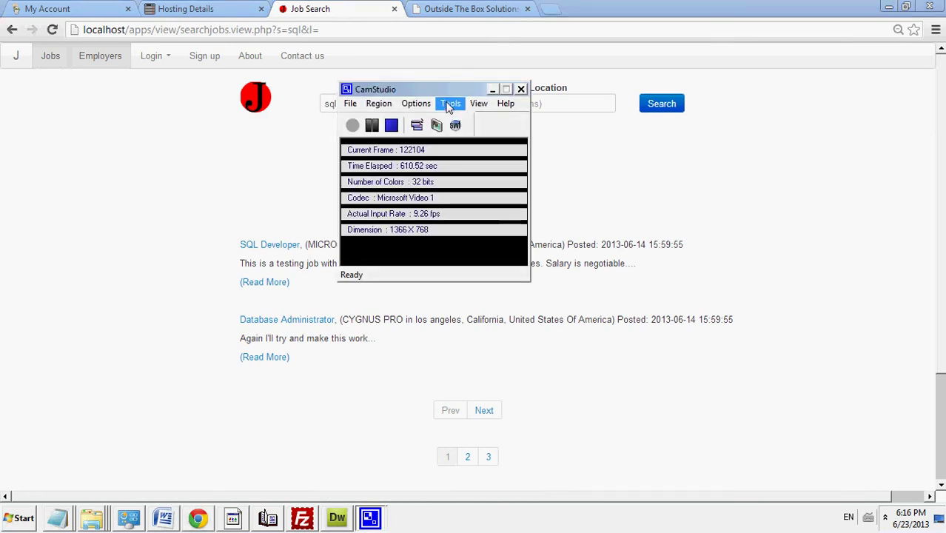
drag(445, 91, 484, 194)
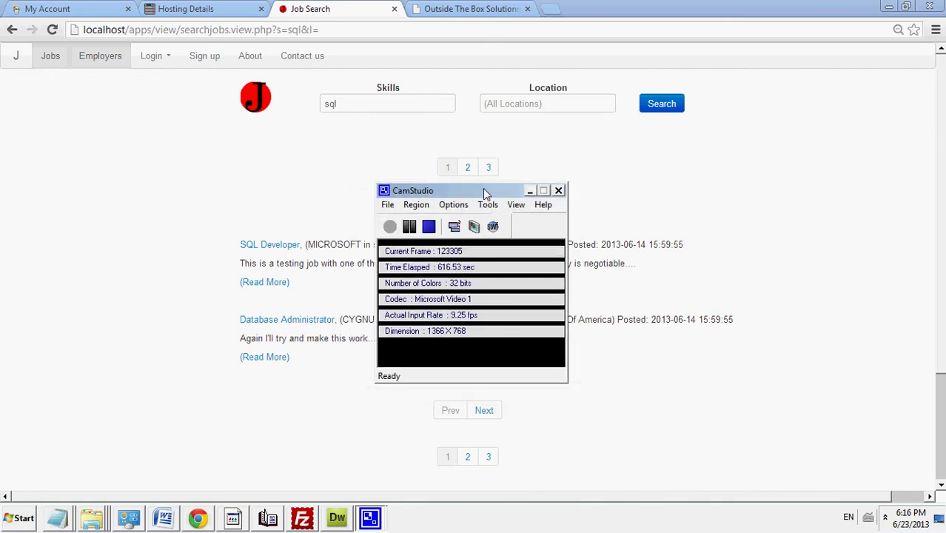